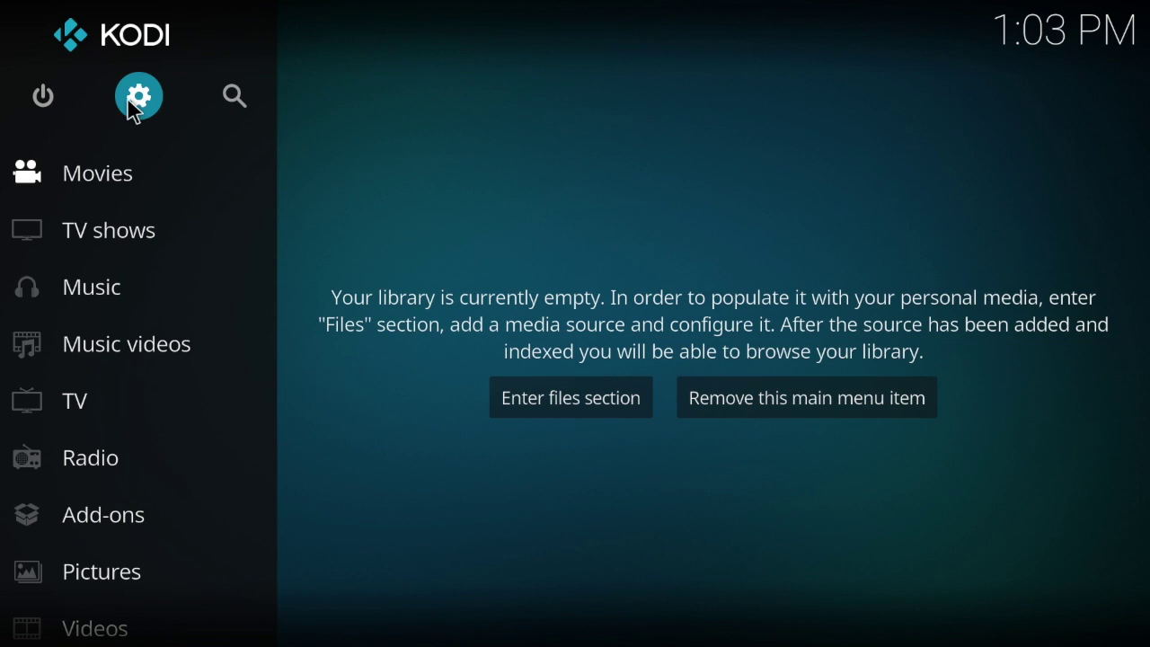
Switch on Unknown sources under System > Add-ons and accept the personal-data warning.
{"action": "left_click", "coordinate": [128, 101]}
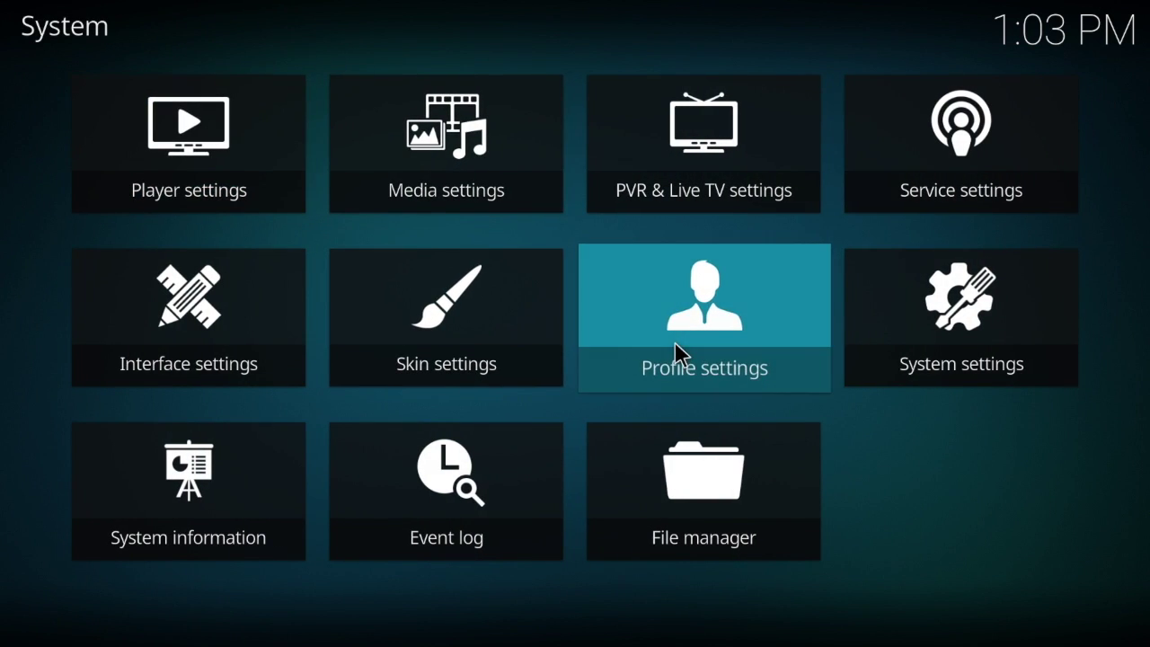
{"action": "left_click", "coordinate": [979, 359]}
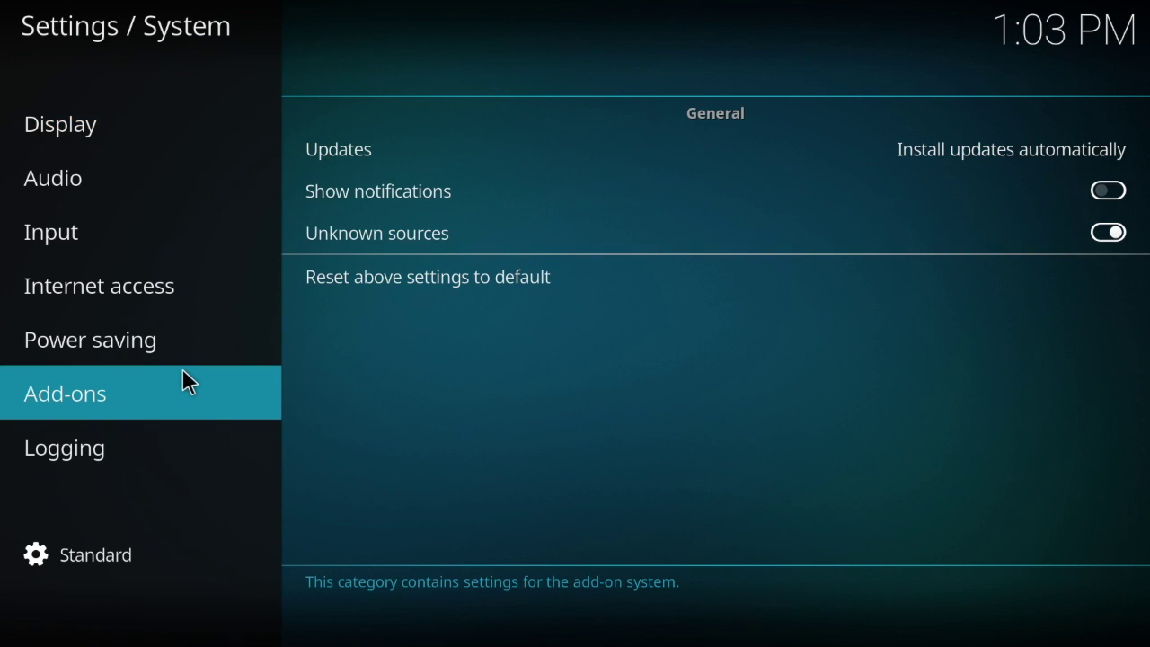
{"action": "key", "text": "Right"}
{"action": "key", "text": "Down"}
{"action": "key", "text": "Down"}
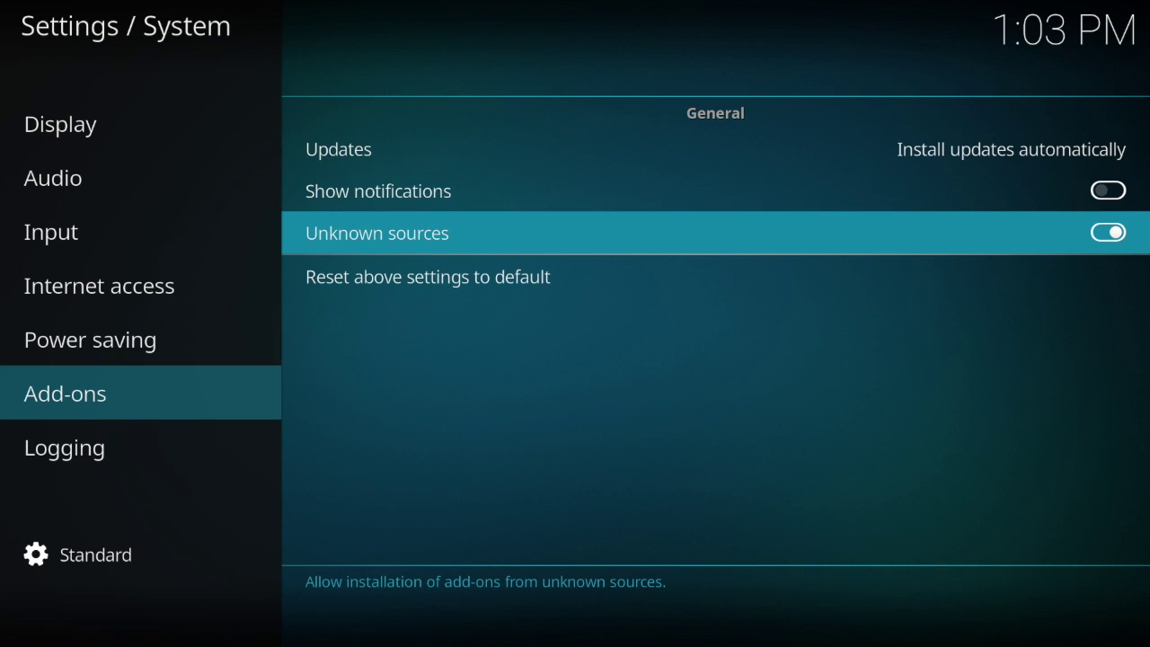
{"action": "key", "text": "Return"}
{"action": "key", "text": "Return"}
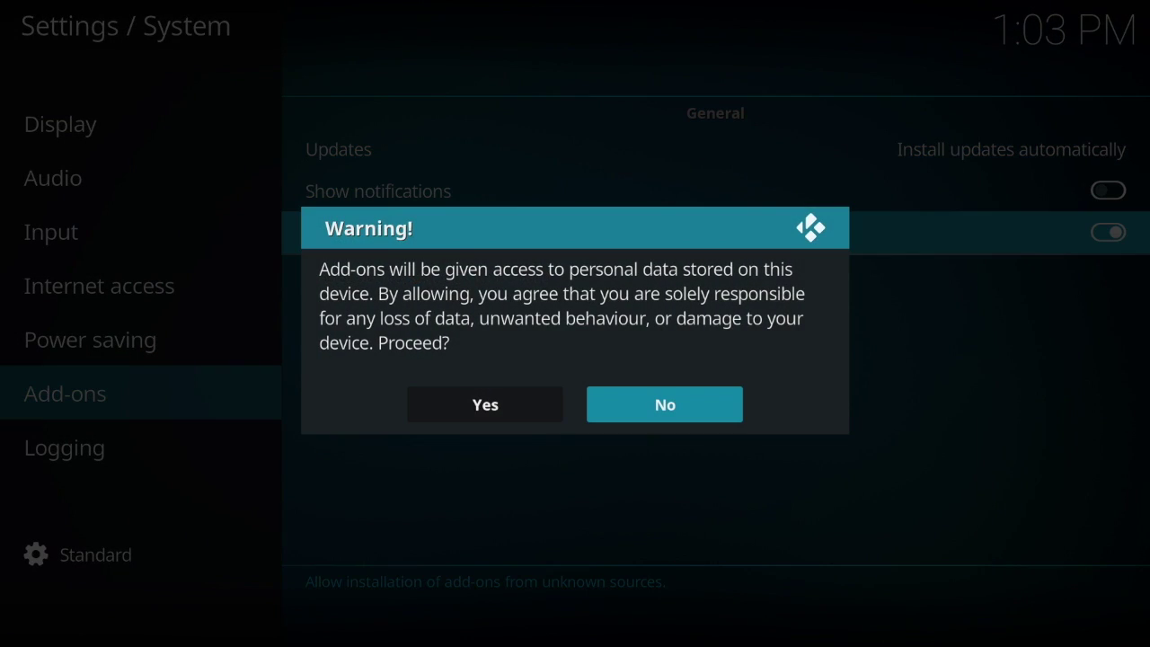
{"action": "left_click", "coordinate": [494, 411]}
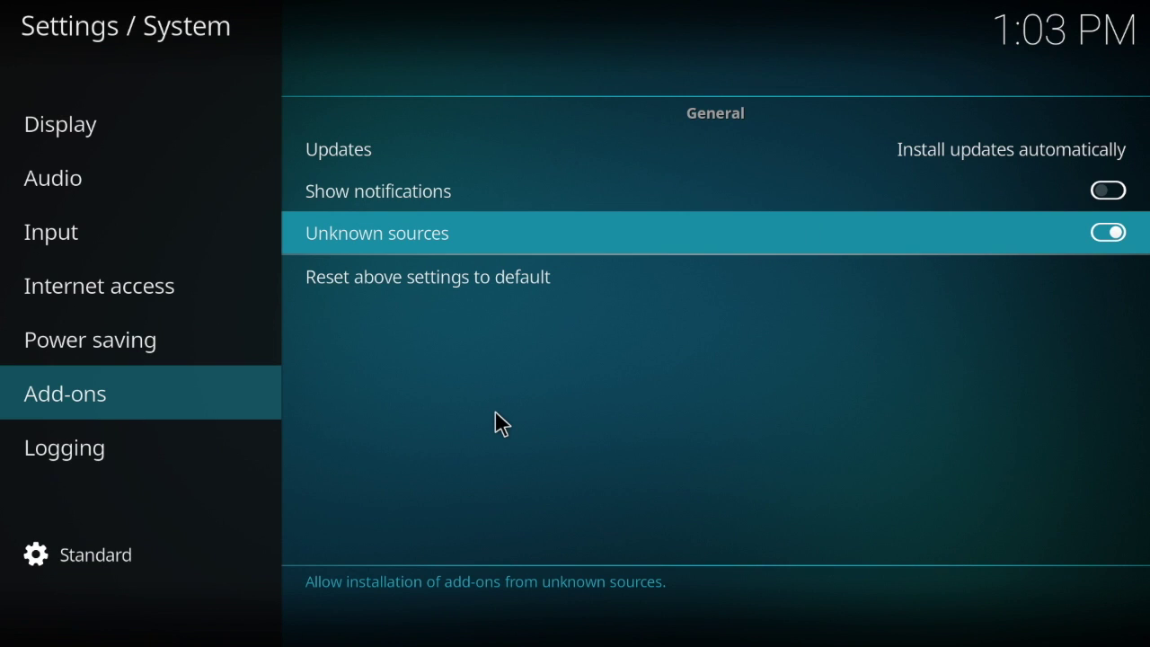
{"action": "key", "text": "Escape"}
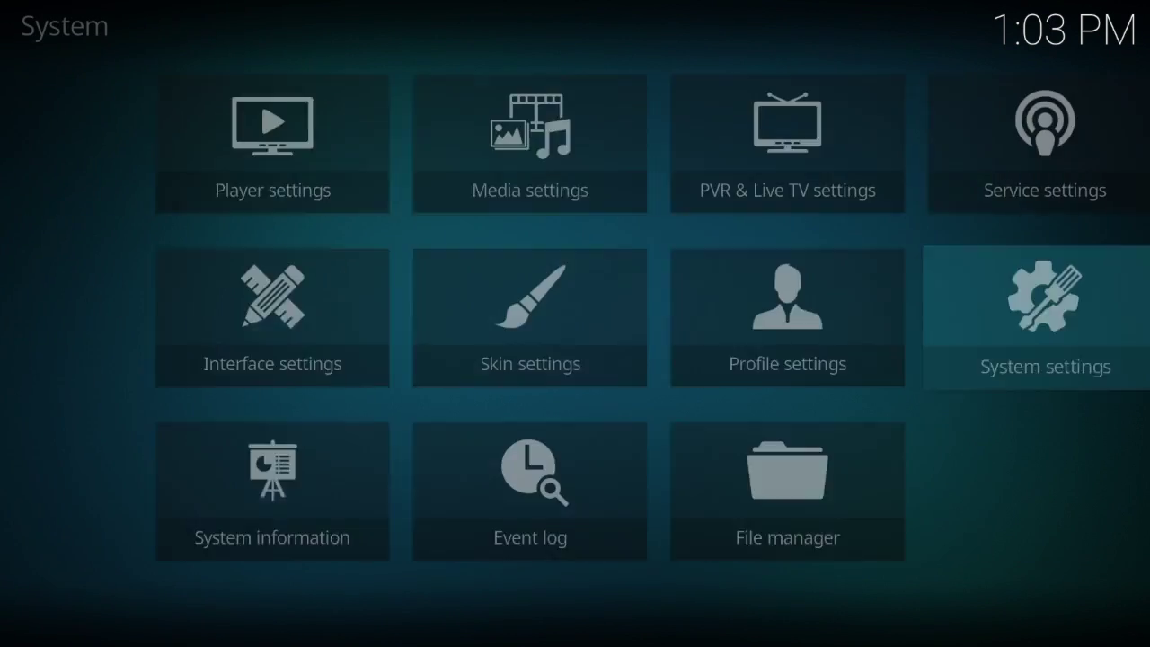
{"action": "key", "text": "Left"}
{"action": "key", "text": "Down"}
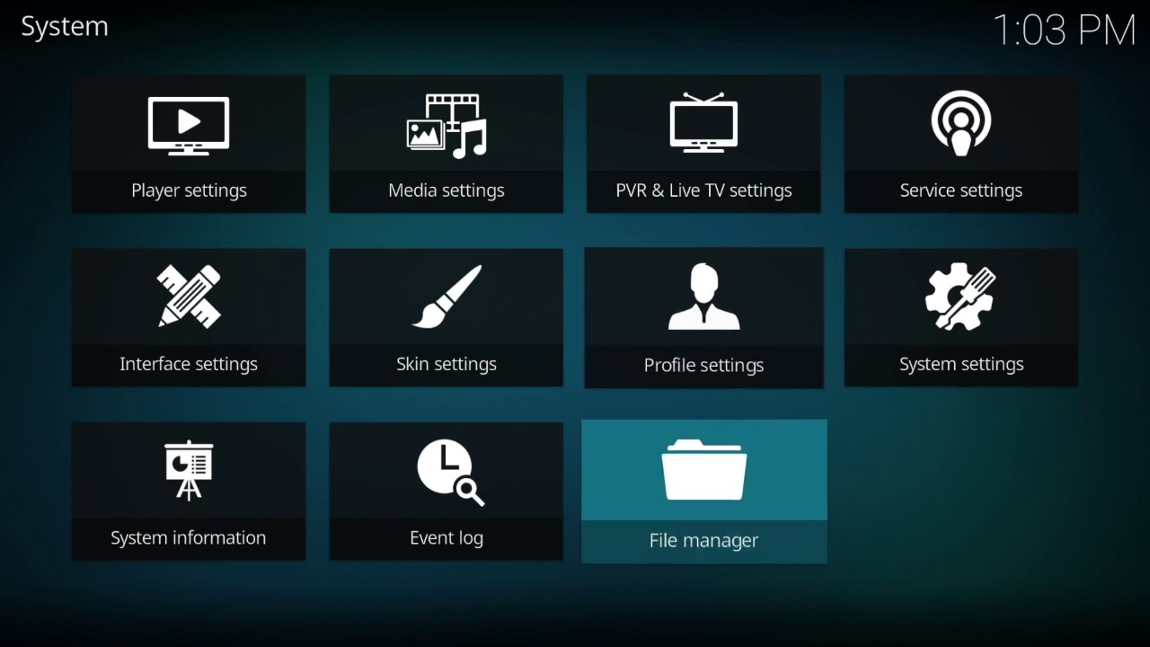
{"action": "key", "text": "Return"}
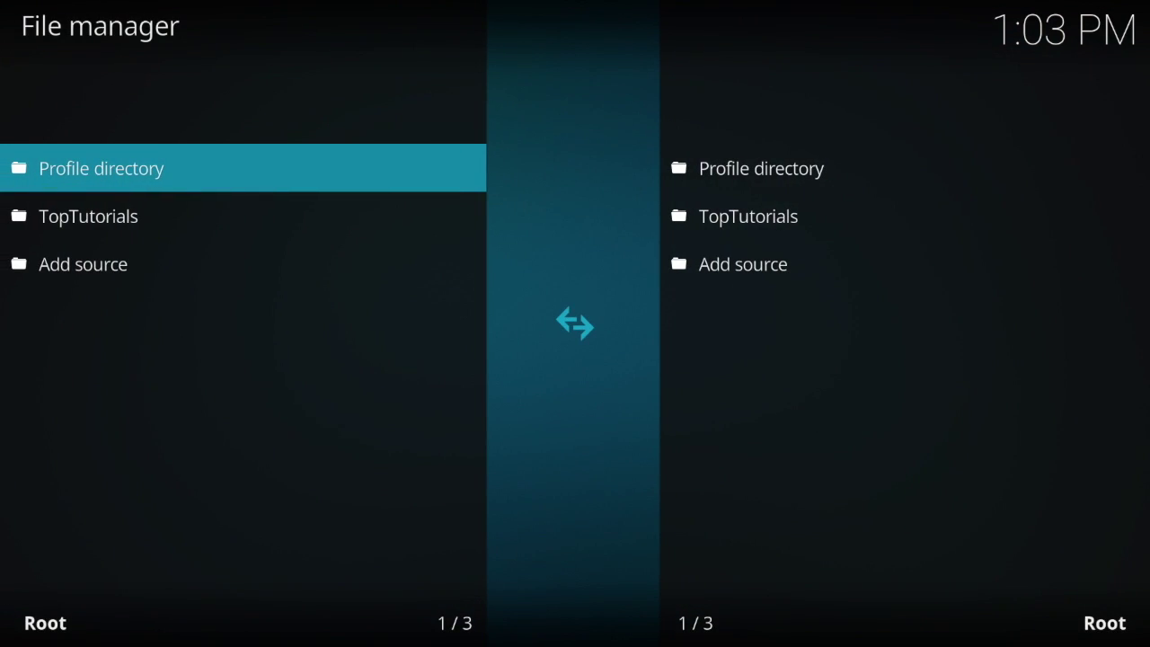
{"action": "key", "text": "Down"}
{"action": "key", "text": "Down"}
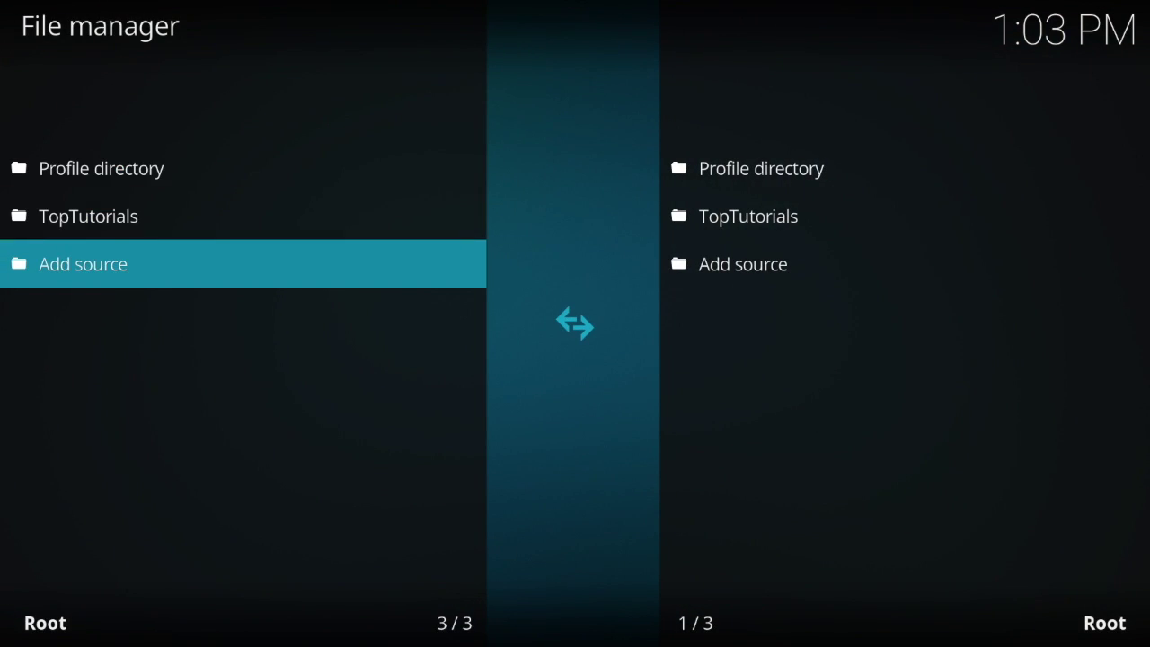
{"action": "key", "text": "Return"}
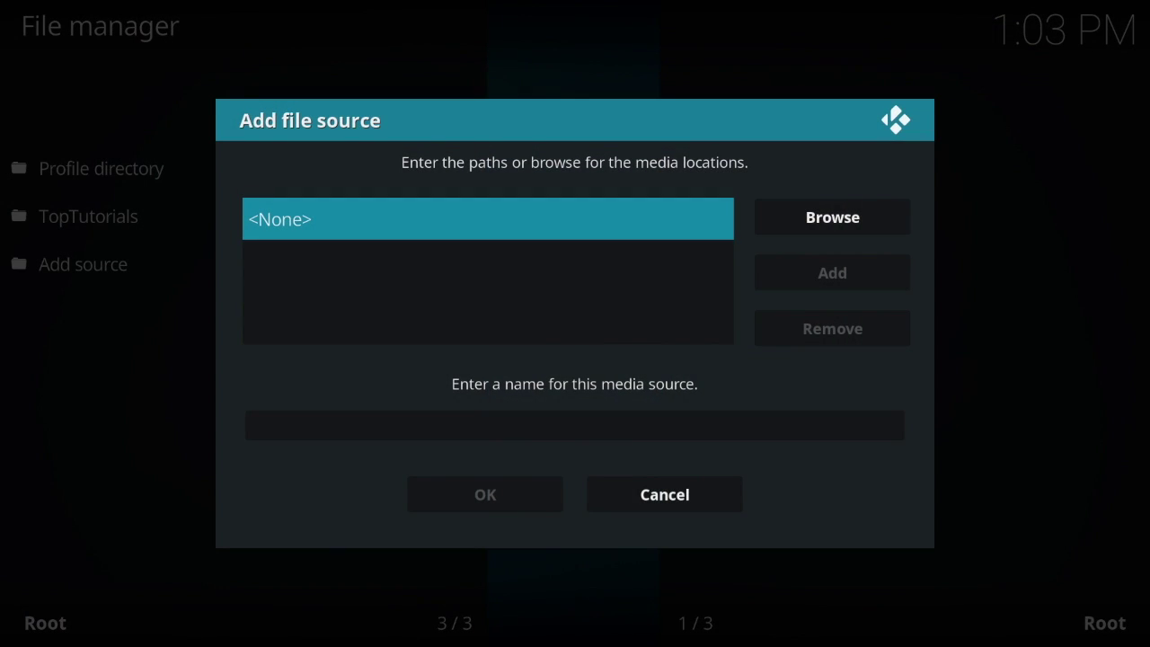
{"action": "key", "text": "Return"}
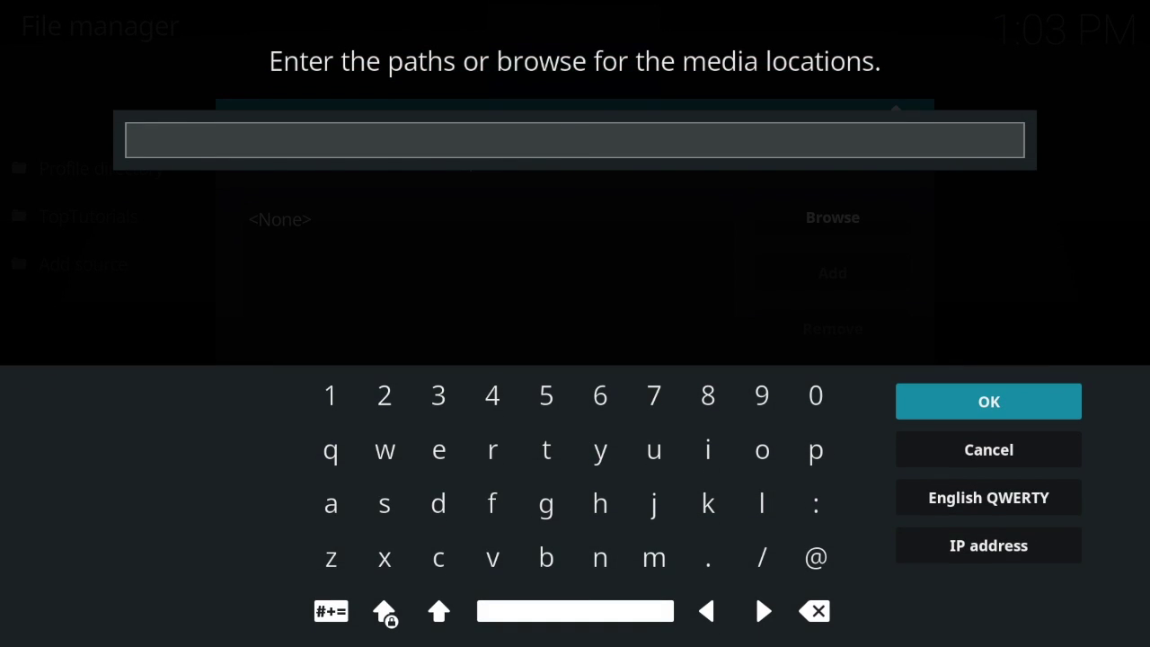
{"action": "type", "text": "htt"}
{"action": "type", "text": "p:/"}
{"action": "type", "text": "/t"}
{"action": "type", "text": "opt"}
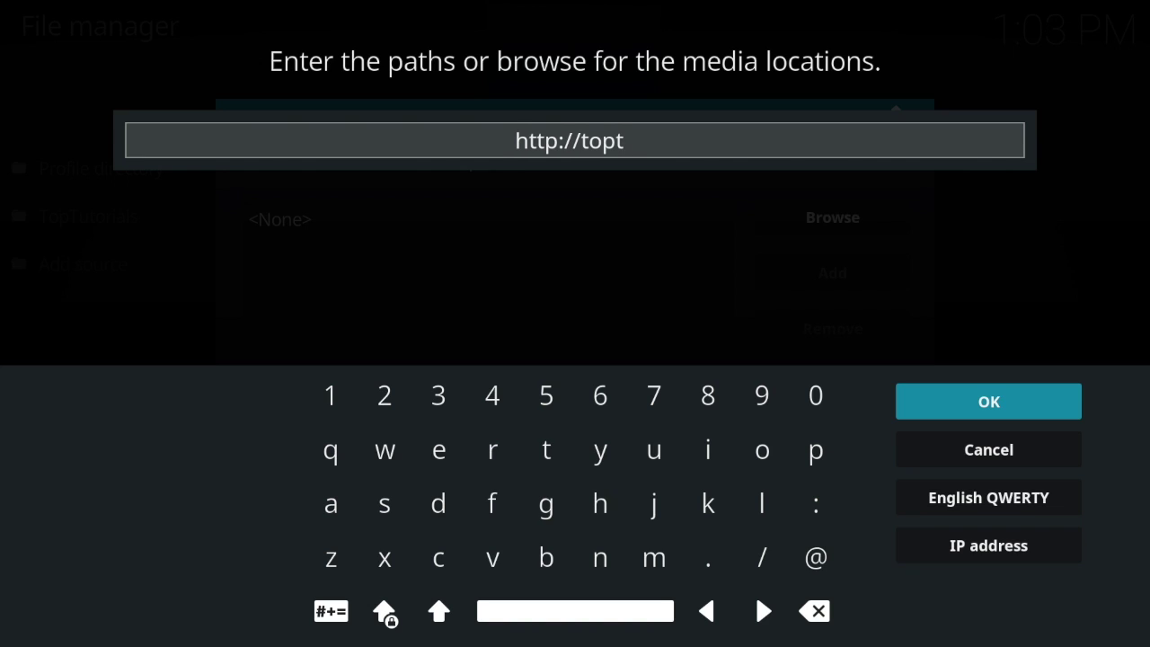
{"action": "type", "text": "ut"}
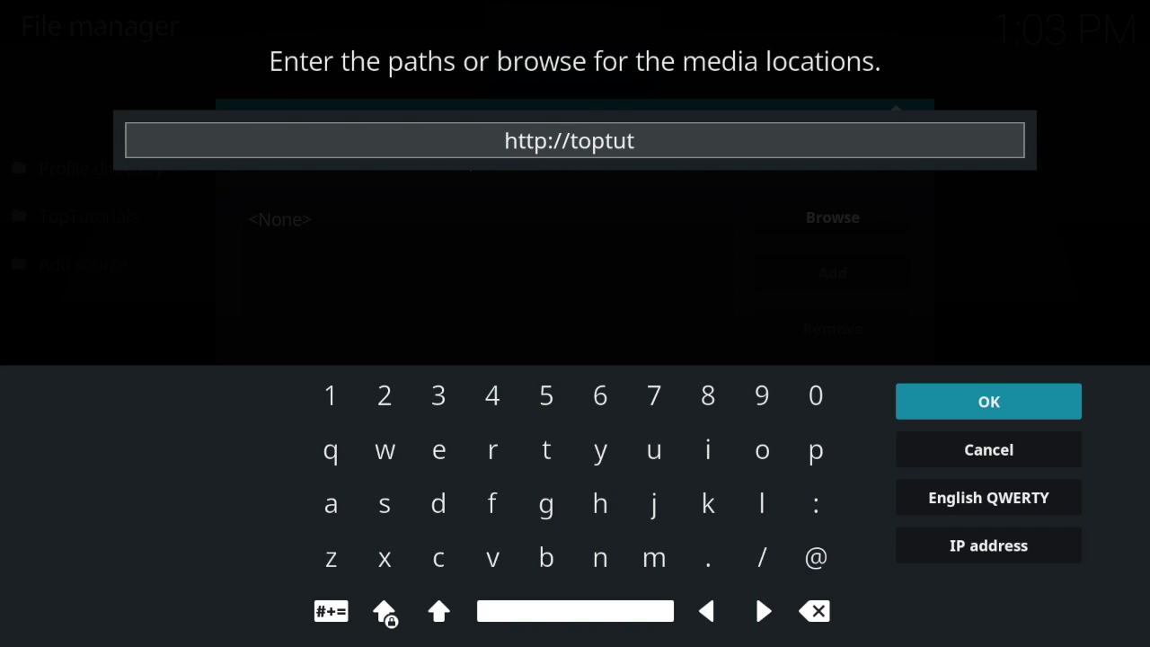
{"action": "type", "text": "ori"}
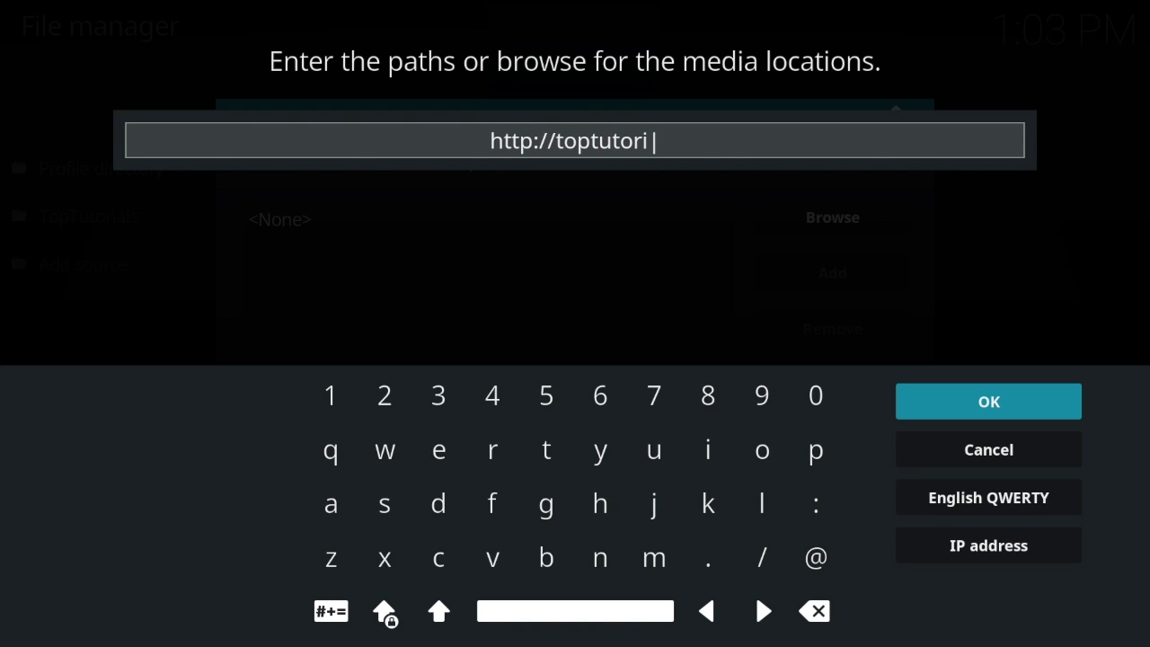
{"action": "type", "text": "als"}
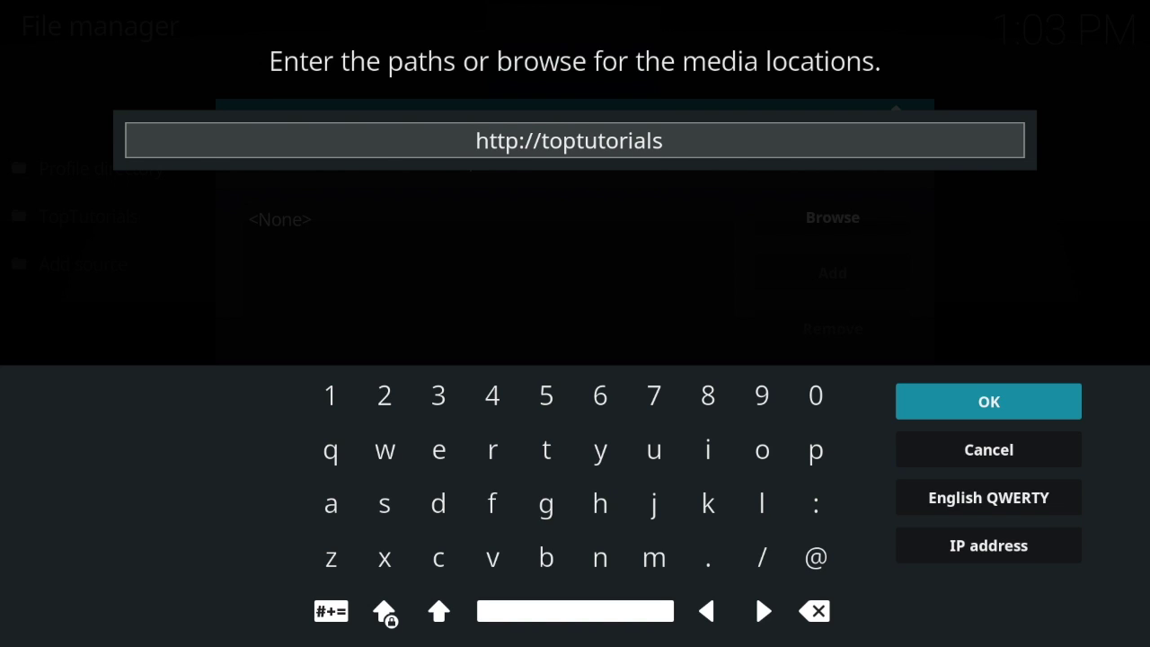
{"action": "type", "text": "rep"}
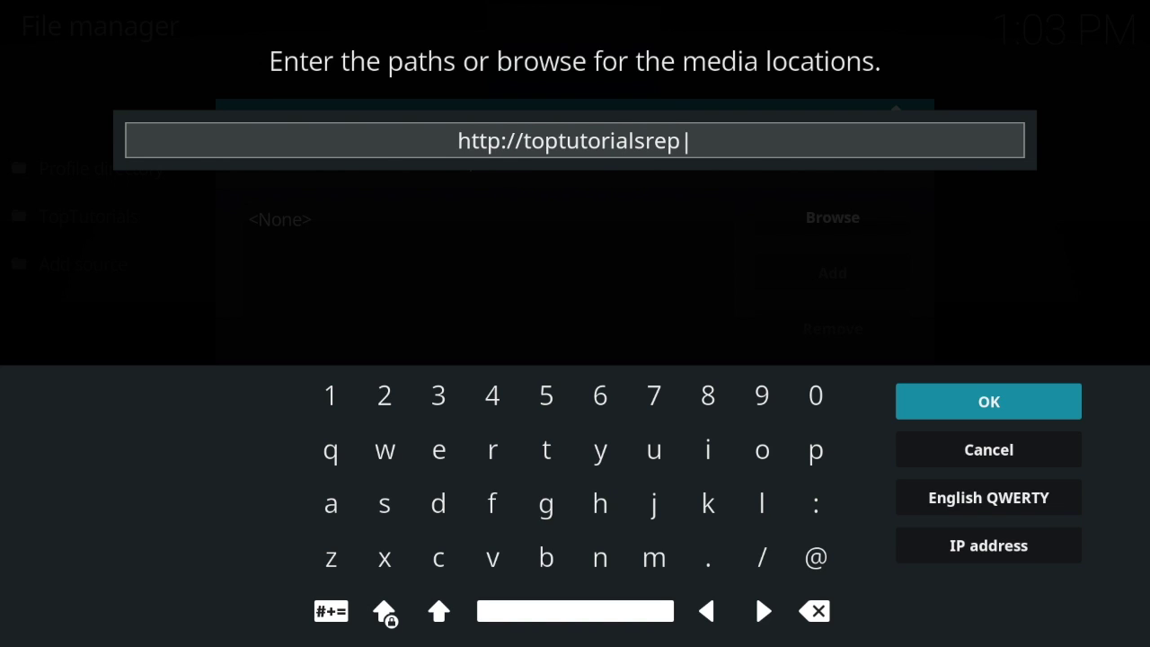
{"action": "type", "text": "o.co"}
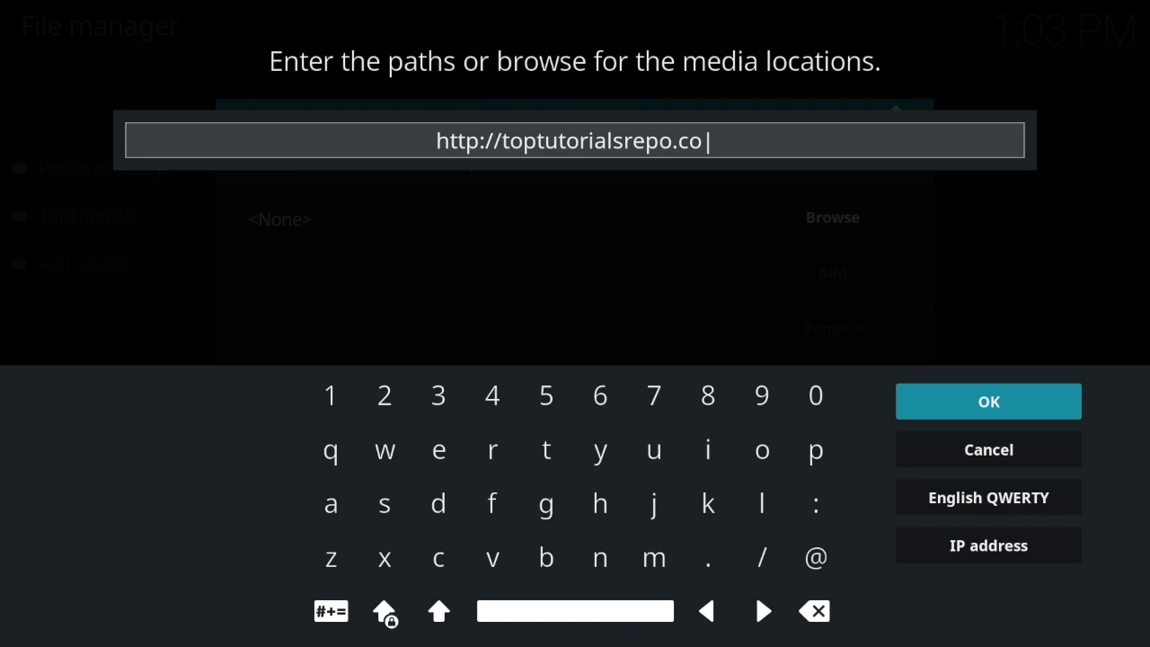
{"action": "type", "text": ".u"}
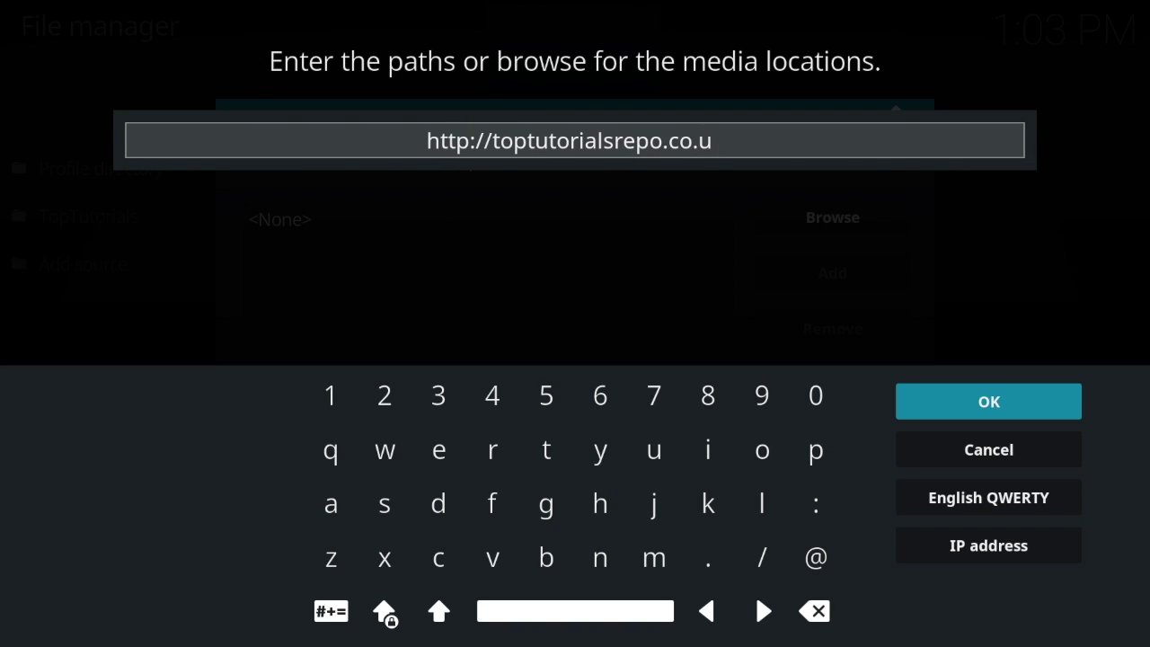
{"action": "type", "text": "k?"}
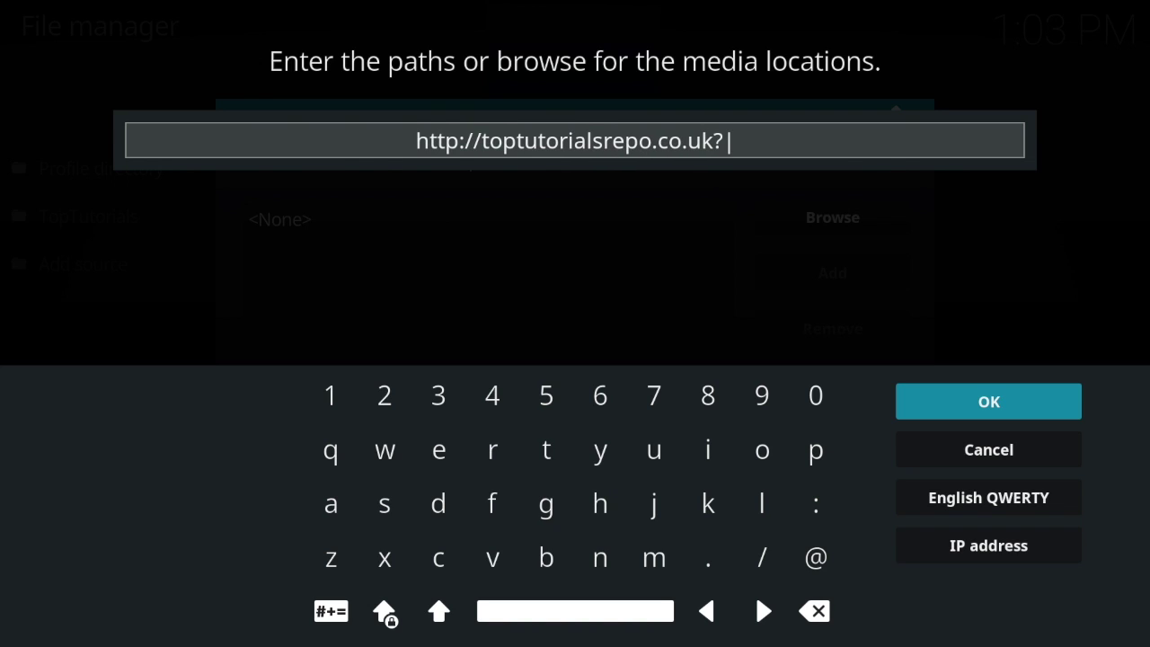
{"action": "key", "text": "BackSpace"}
{"action": "type", "text": "/"}
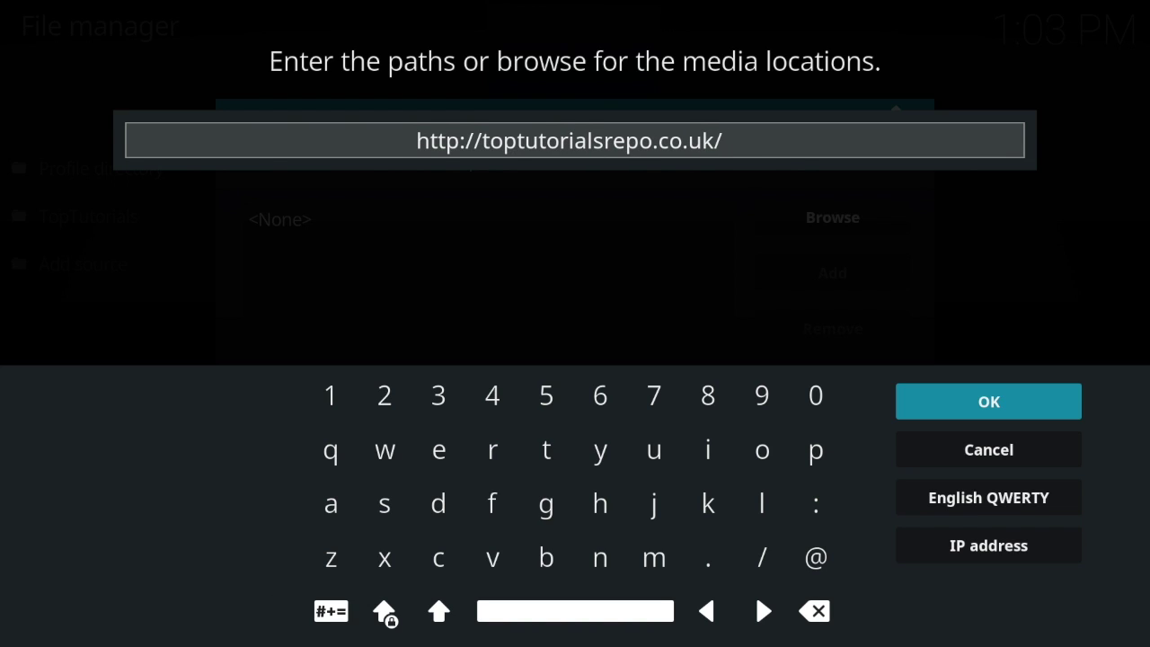
{"action": "type", "text": "kodi"}
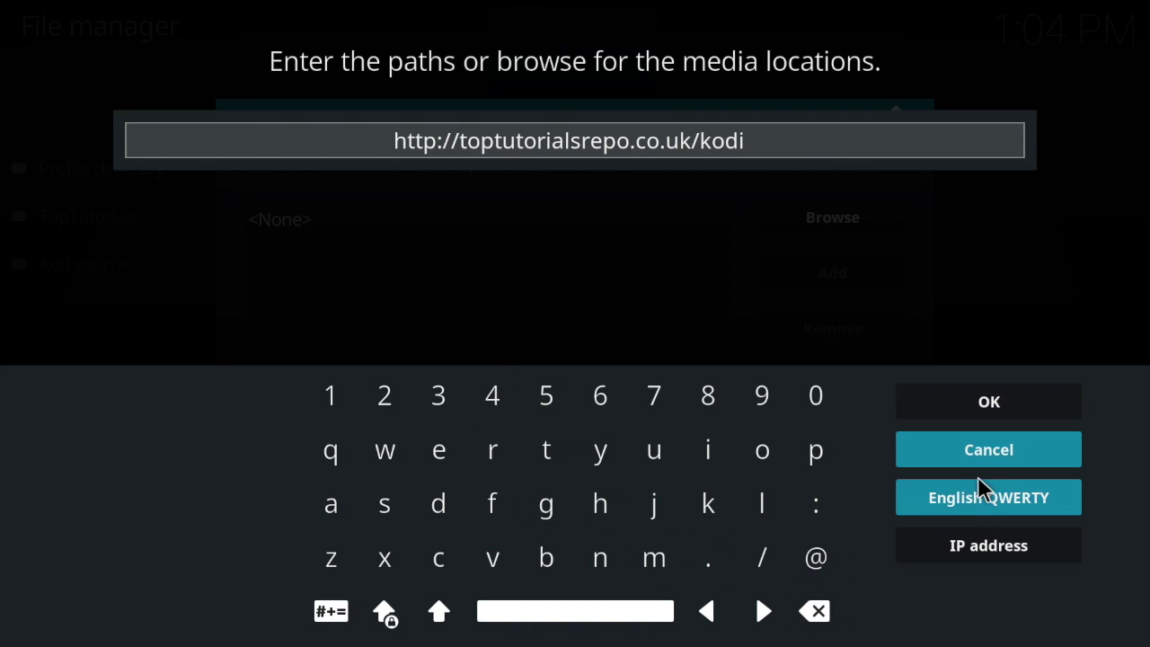
Confirm the path, name the media source 'Top Tutorials', and save it.
{"action": "left_click", "coordinate": [992, 409]}
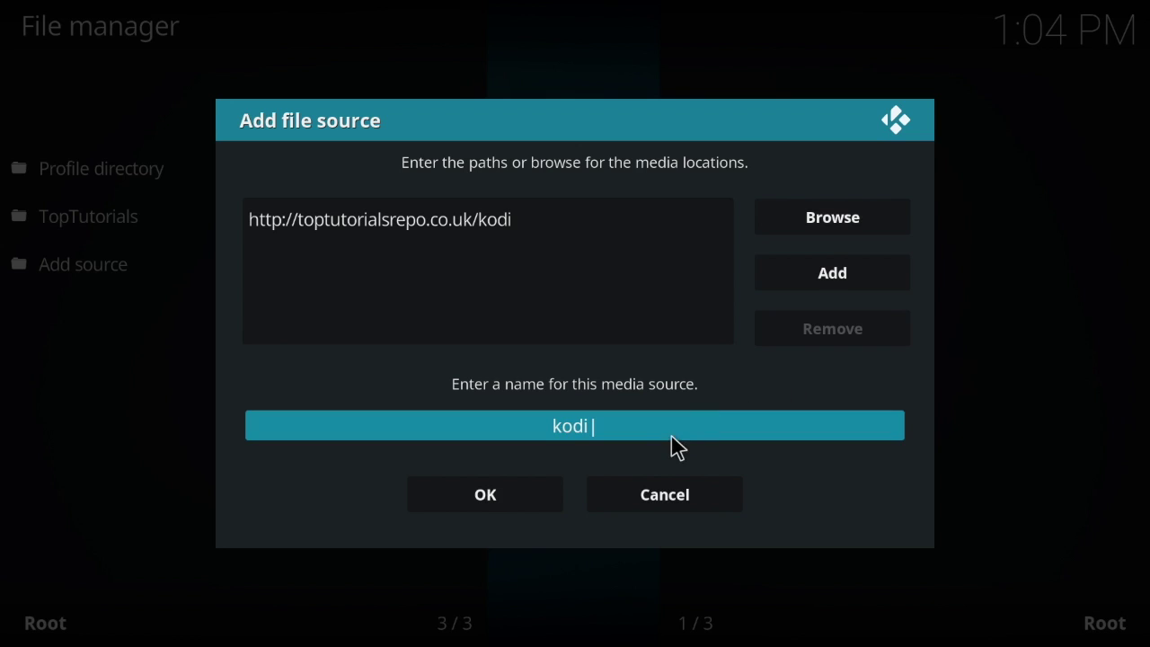
{"action": "left_click", "coordinate": [675, 439]}
{"action": "key", "text": "BackSpace"}
{"action": "key", "text": "BackSpace"}
{"action": "key", "text": "BackSpace"}
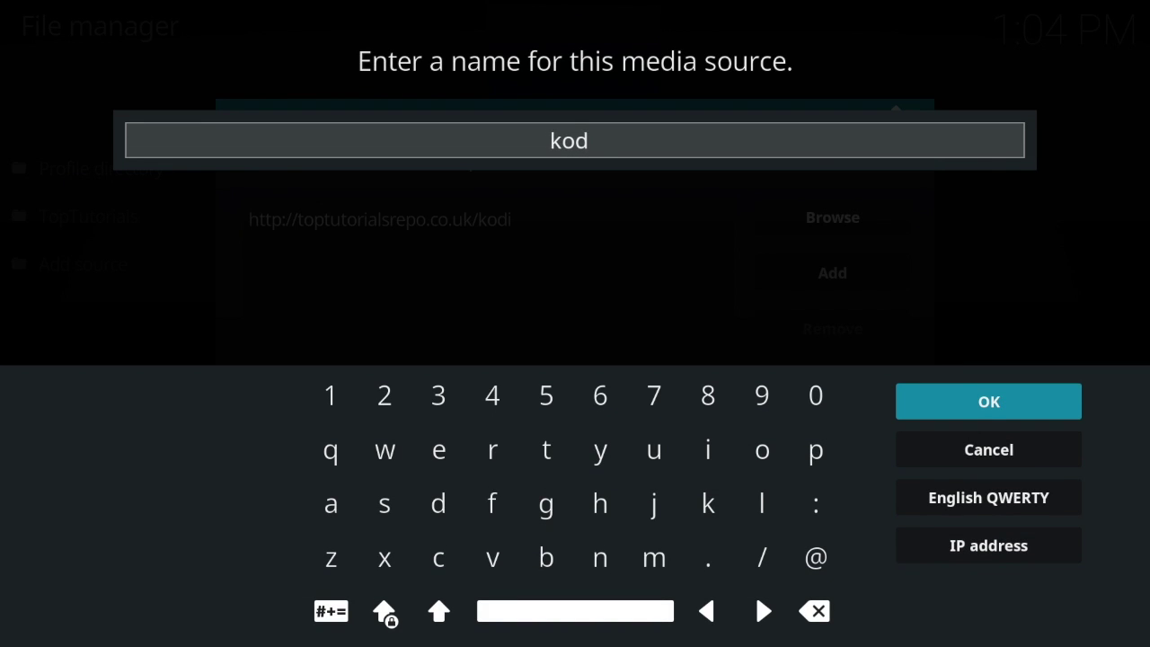
{"action": "type", "text": "Top T"}
{"action": "type", "text": "utoris"}
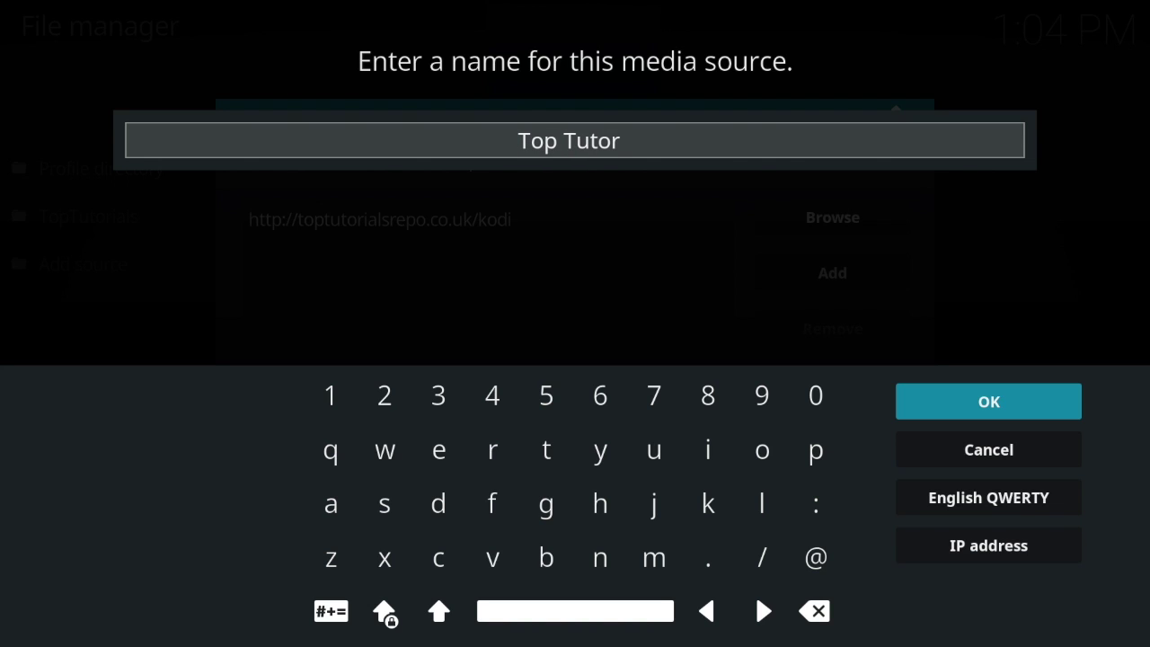
{"action": "key", "text": "BackSpace"}
{"action": "type", "text": "als"}
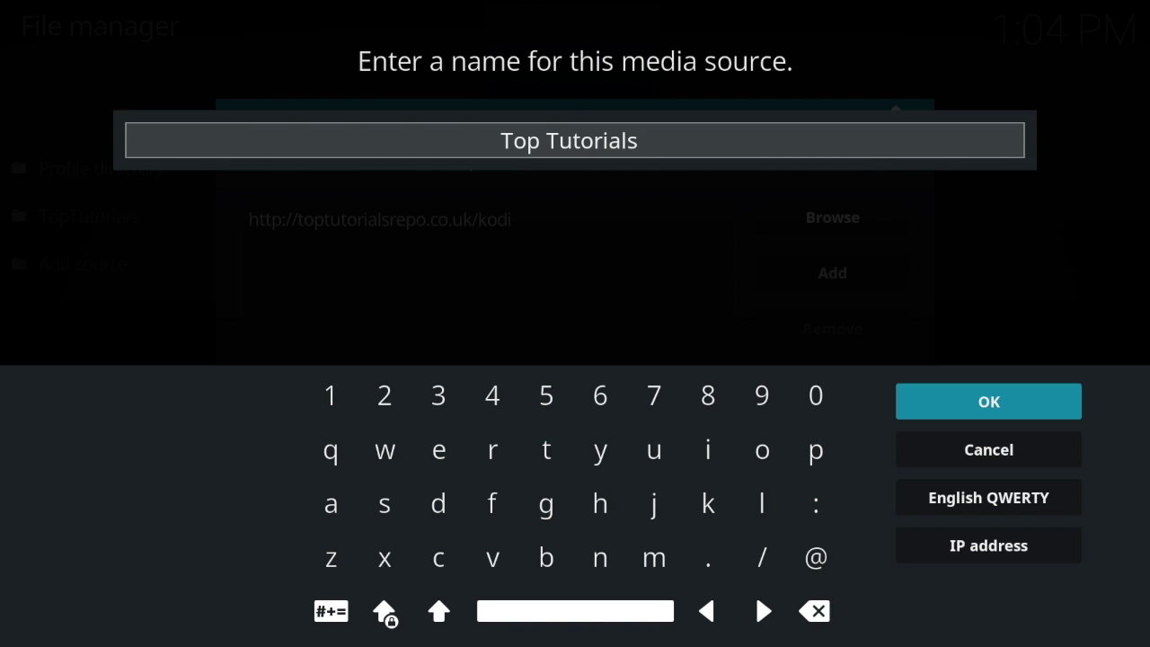
{"action": "left_click", "coordinate": [999, 411]}
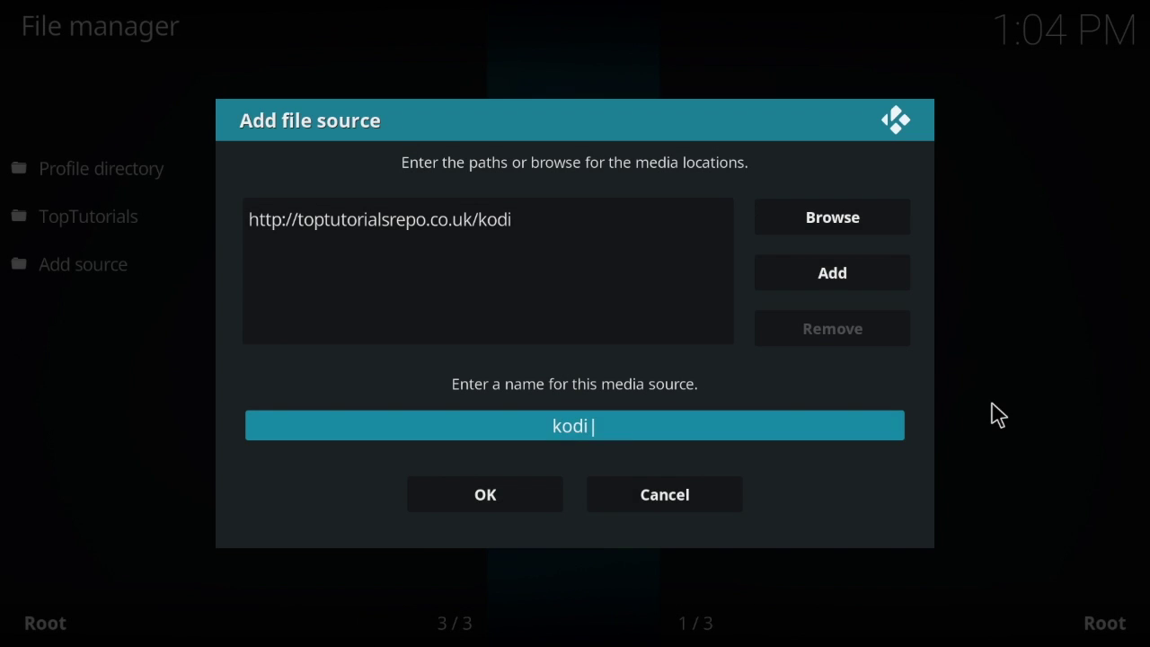
{"action": "left_click", "coordinate": [509, 501]}
Return to the home screen and browse the installed video add-ons such as SECRETTVVIP.
{"action": "key", "text": "Escape"}
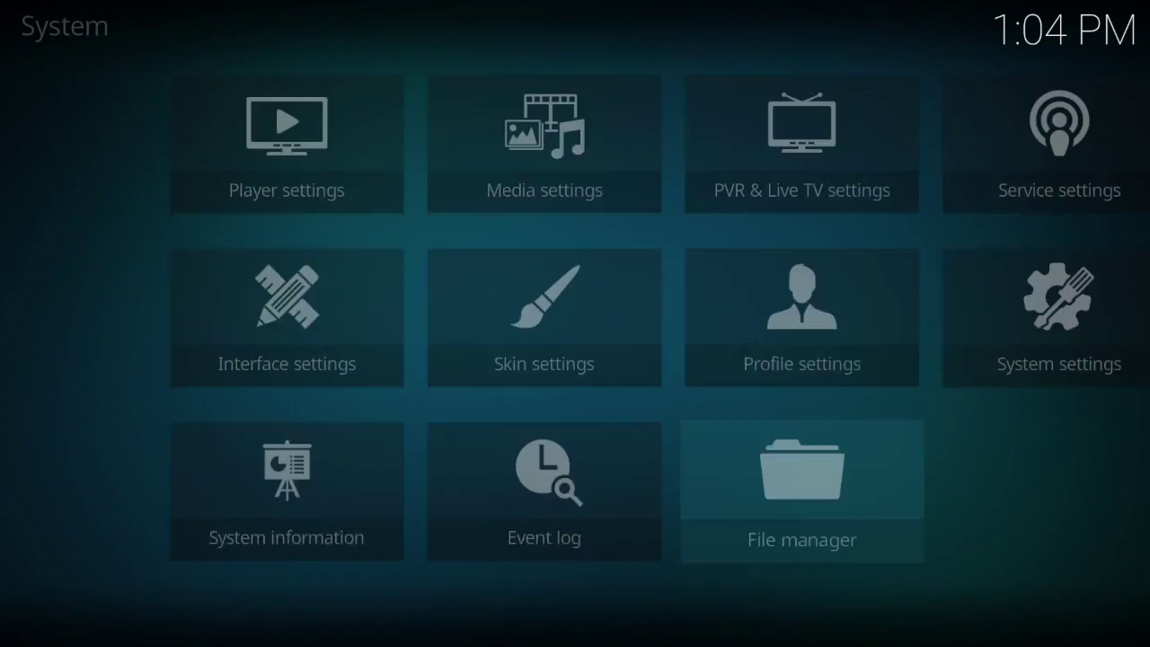
{"action": "key", "text": "Escape"}
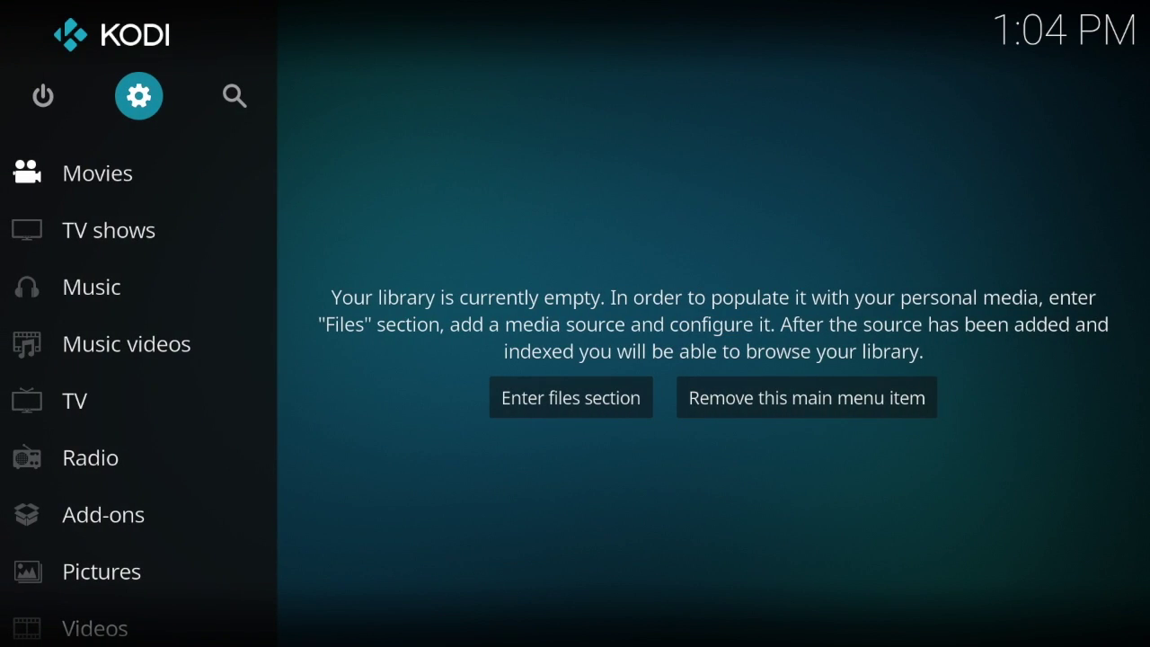
{"action": "key", "text": "Down"}
{"action": "key", "text": "Down"}
{"action": "key", "text": "Down"}
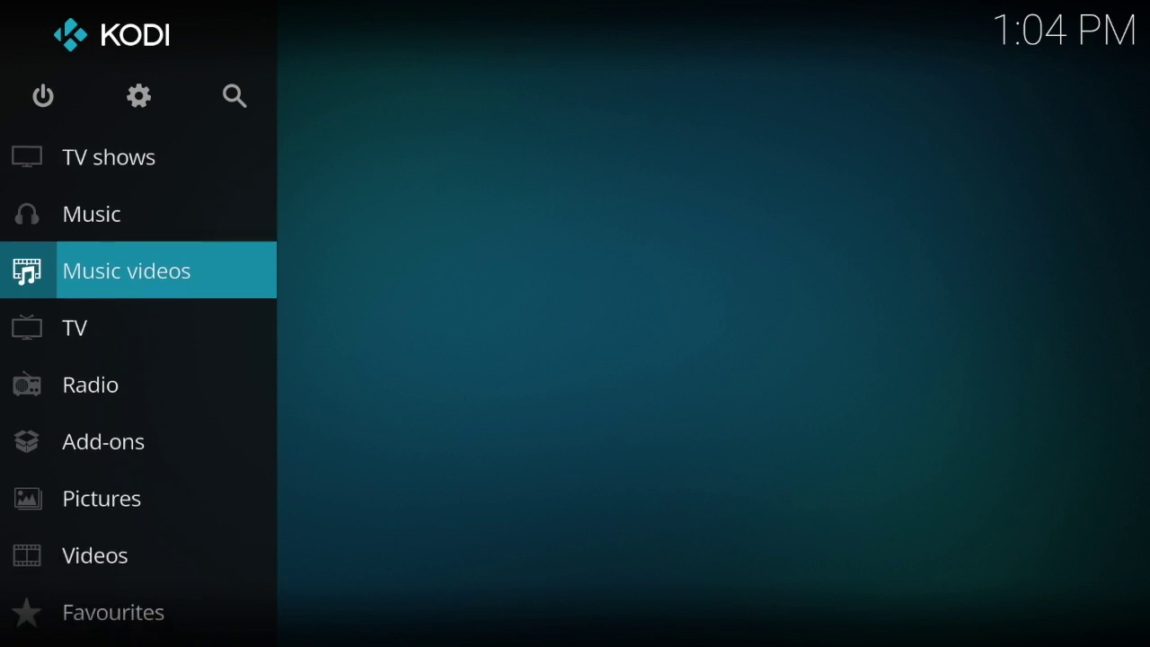
{"action": "key", "text": "Return"}
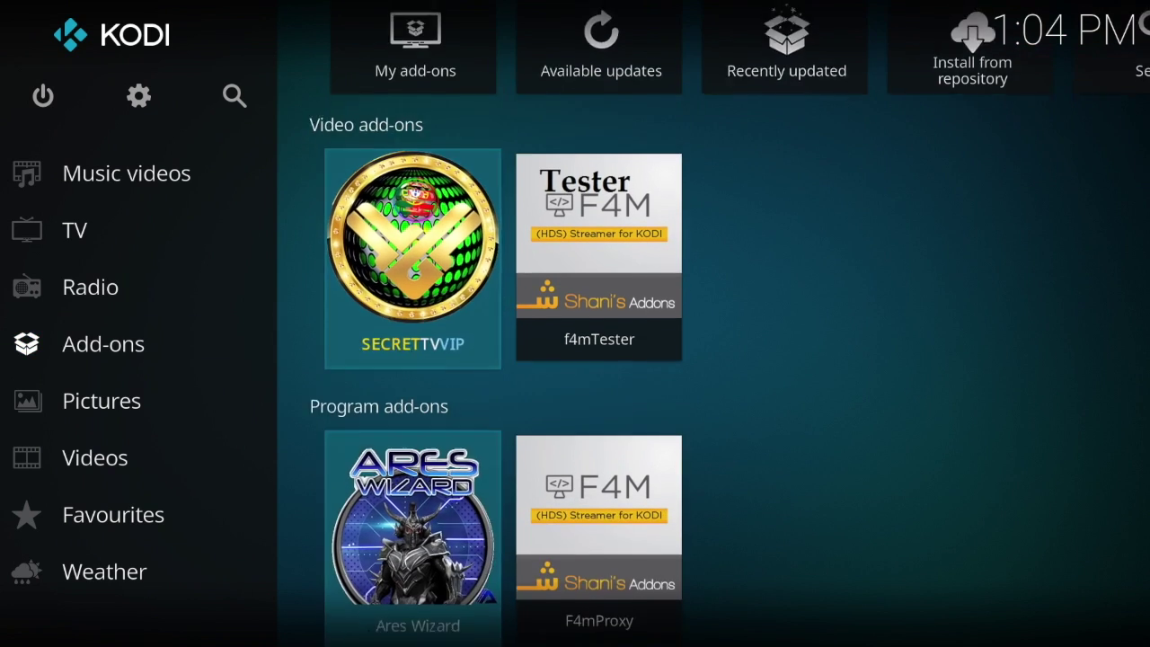
{"action": "key", "text": "Up"}
{"action": "key", "text": "Up"}
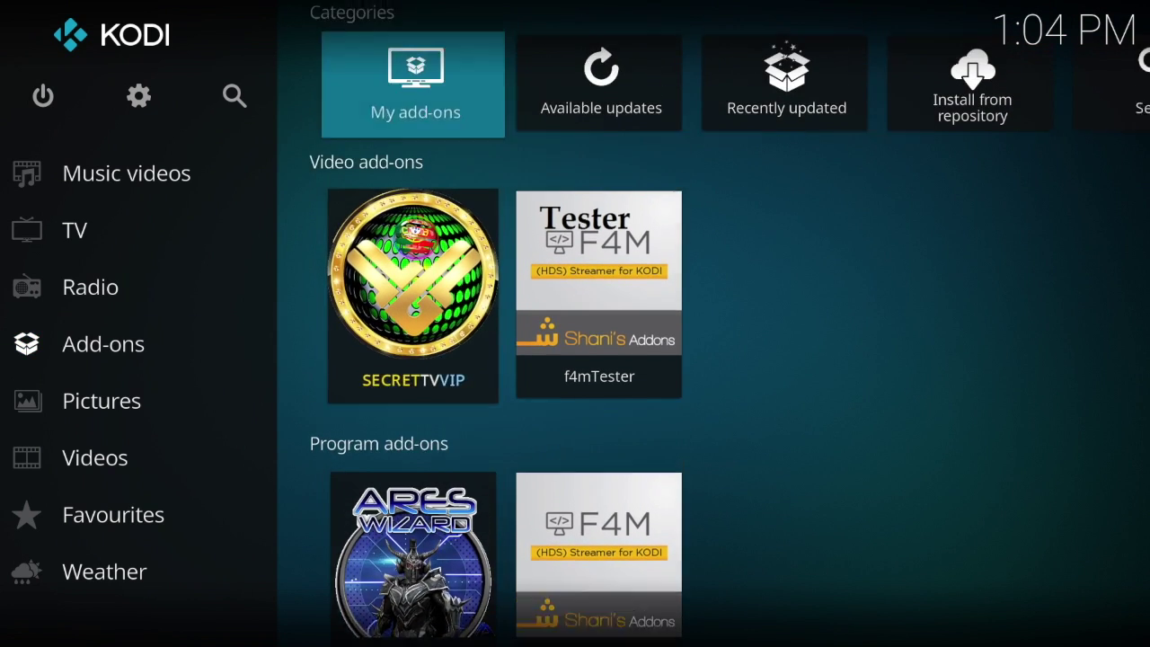
{"action": "key", "text": "Down"}
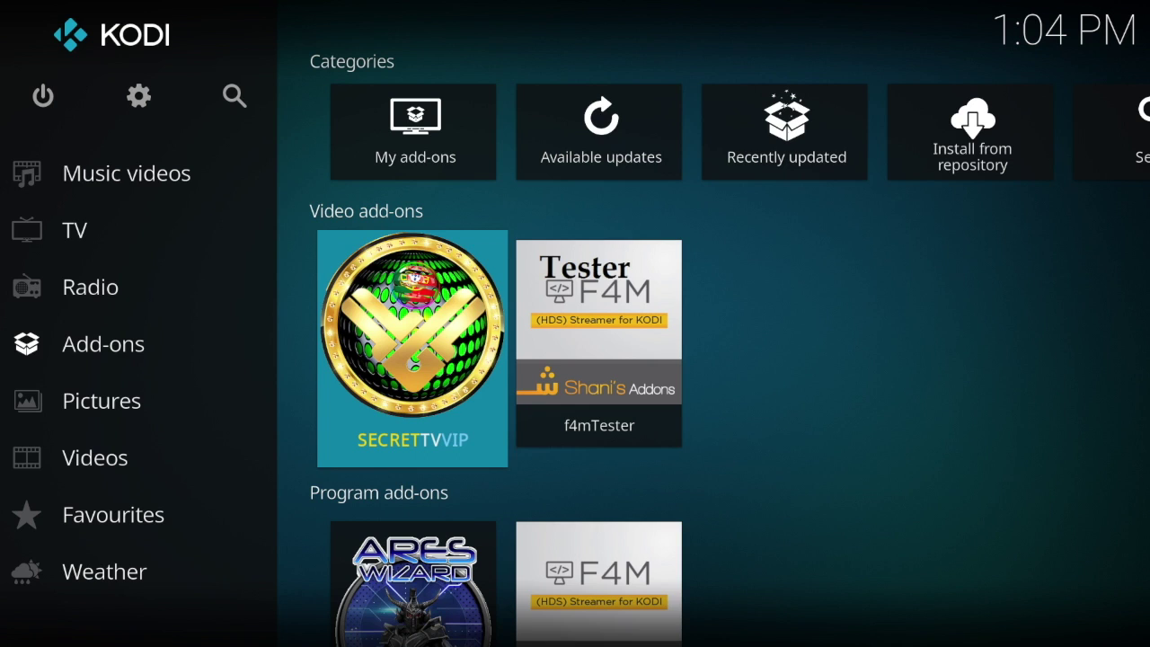
{"action": "key", "text": "Left"}
{"action": "key", "text": "Right"}
Look over the f4mTester add-on, then open the Add-ons window from the sidebar.
{"action": "key", "text": "Right"}
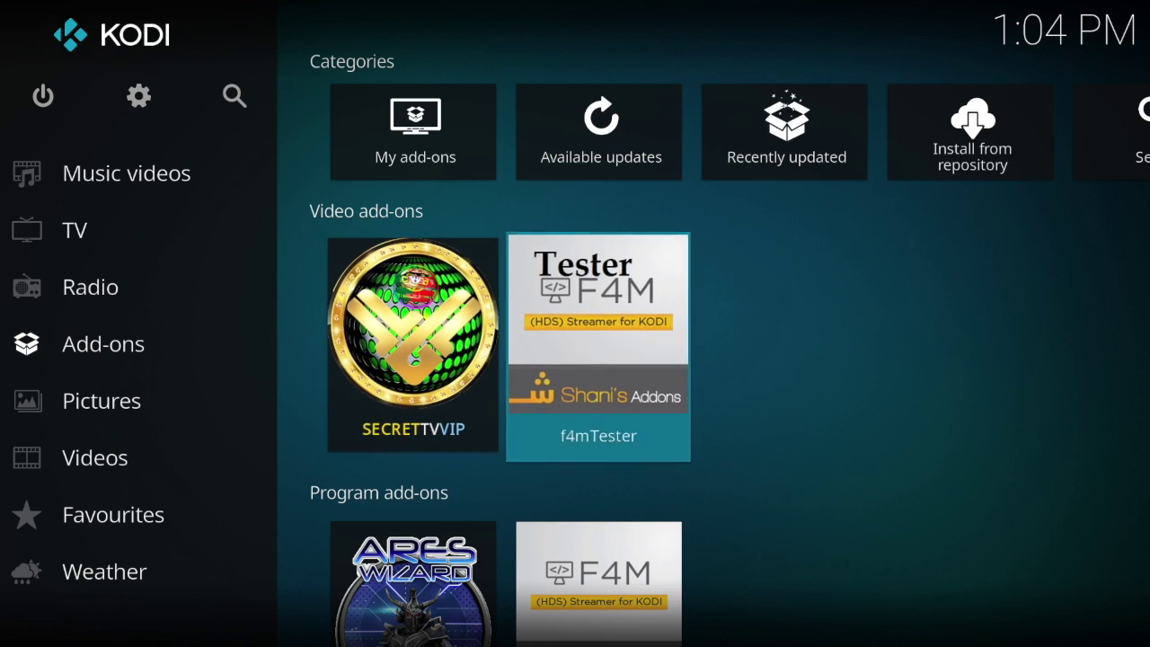
{"action": "key", "text": "Left"}
{"action": "key", "text": "Right"}
{"action": "key", "text": "Left"}
{"action": "key", "text": "Left"}
{"action": "key", "text": "Up"}
{"action": "key", "text": "Down"}
{"action": "key", "text": "Down"}
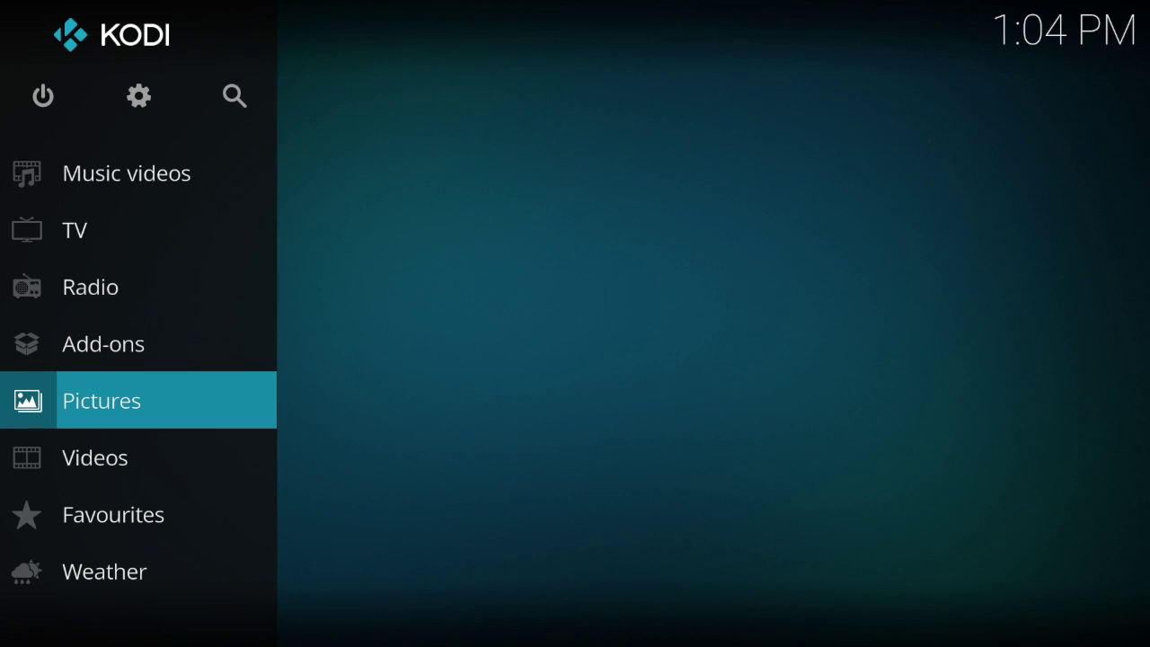
{"action": "key", "text": "Up"}
{"action": "key", "text": "Return"}
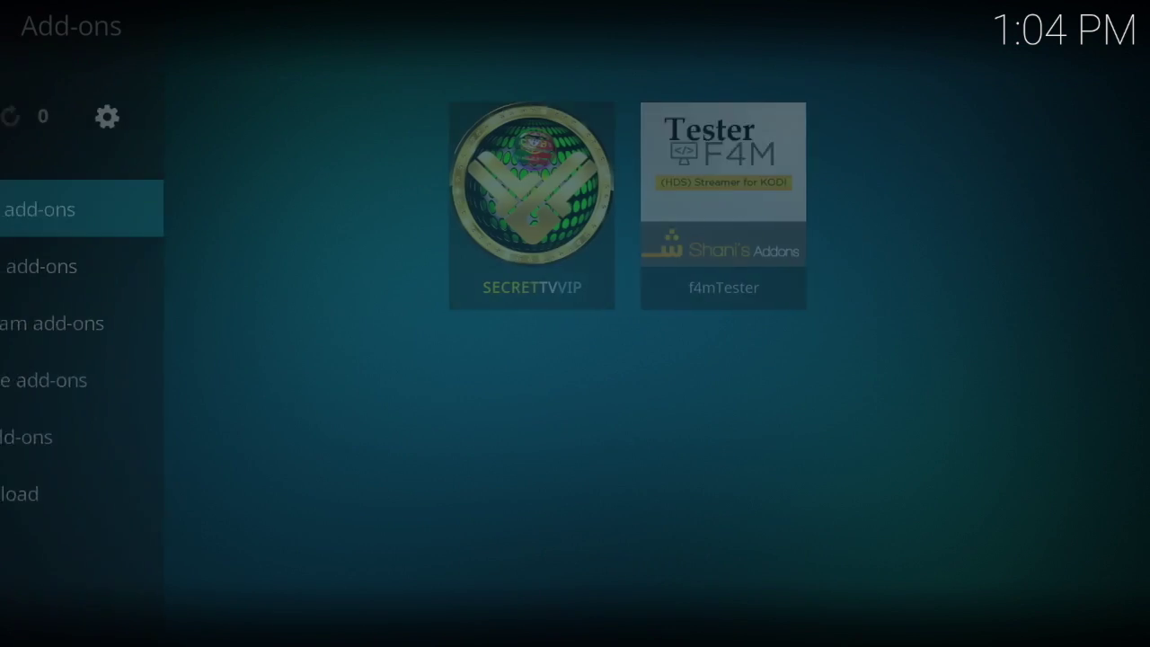
Install Fresh Start from Top Tutorials > Fresh Start > plugin.video.freshstart.zip.
{"action": "key", "text": "Up"}
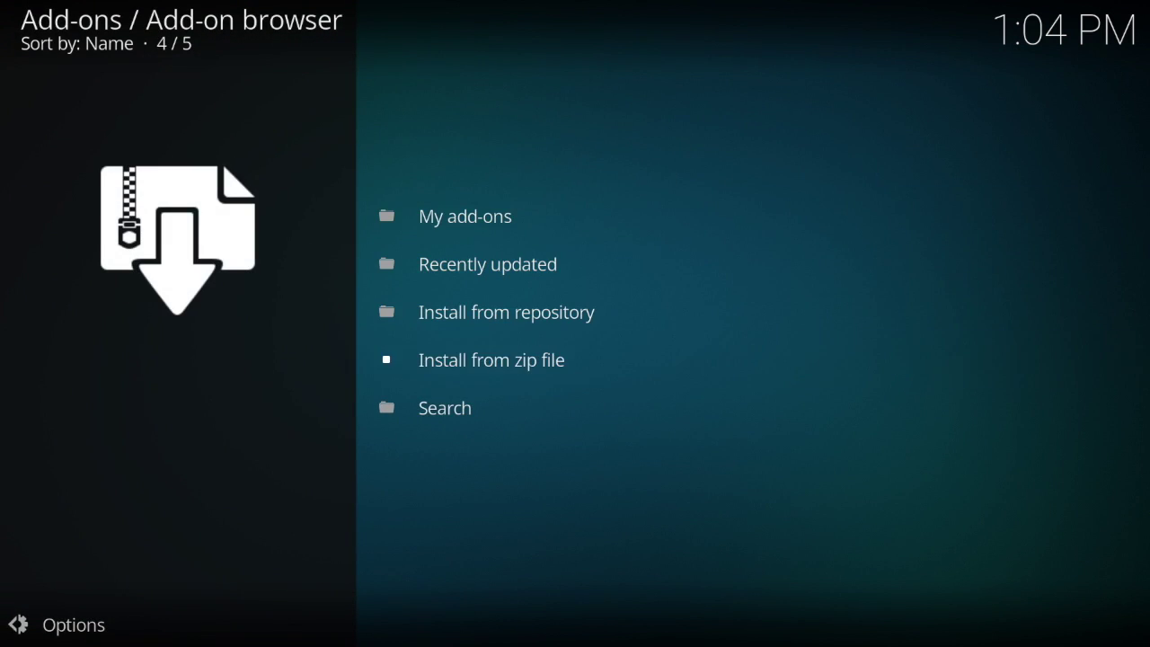
{"action": "key", "text": "Down"}
{"action": "key", "text": "Down"}
{"action": "key", "text": "Down"}
{"action": "key", "text": "Down"}
{"action": "key", "text": "Down"}
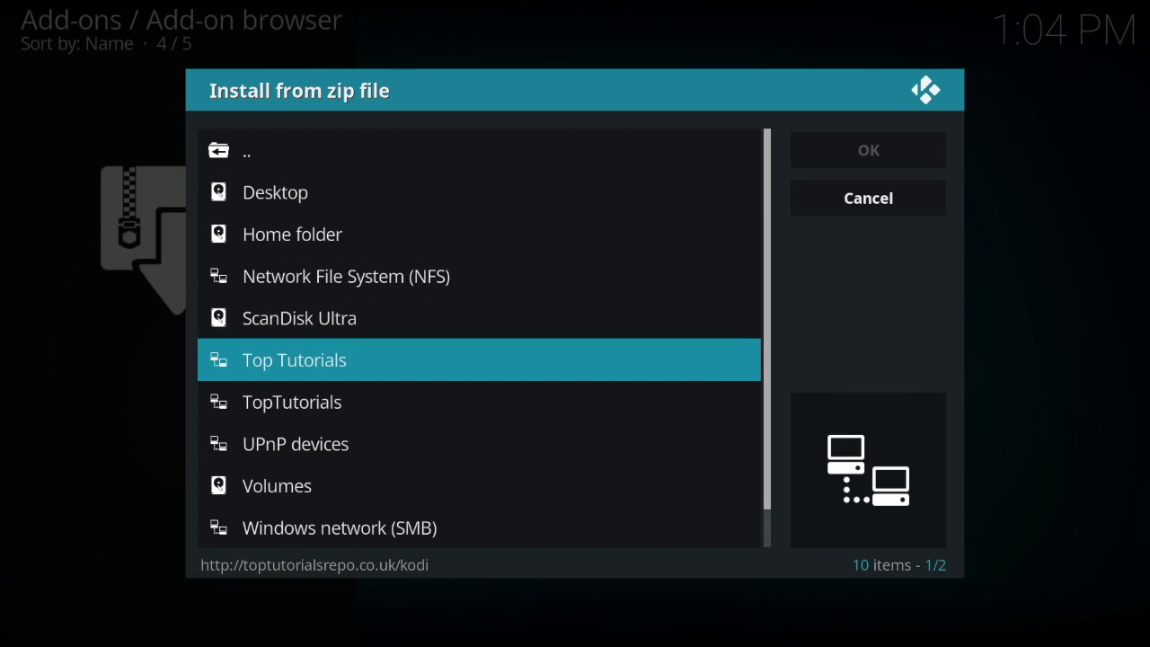
{"action": "key", "text": "Return"}
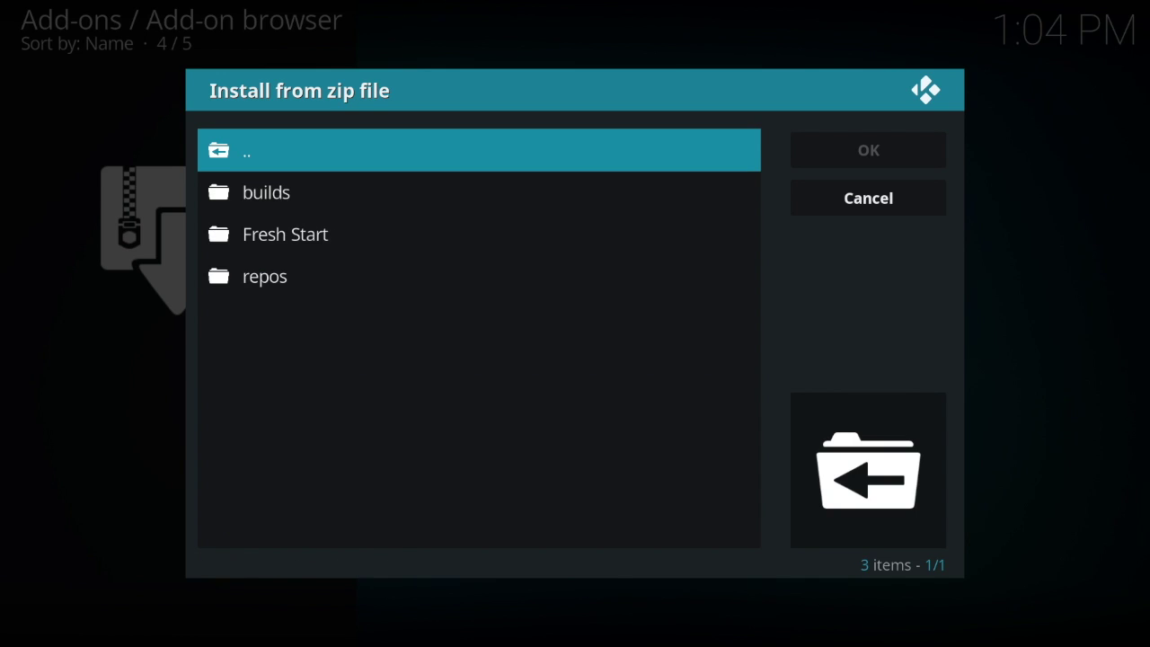
{"action": "key", "text": "Down"}
{"action": "key", "text": "Down"}
{"action": "key", "text": "Return"}
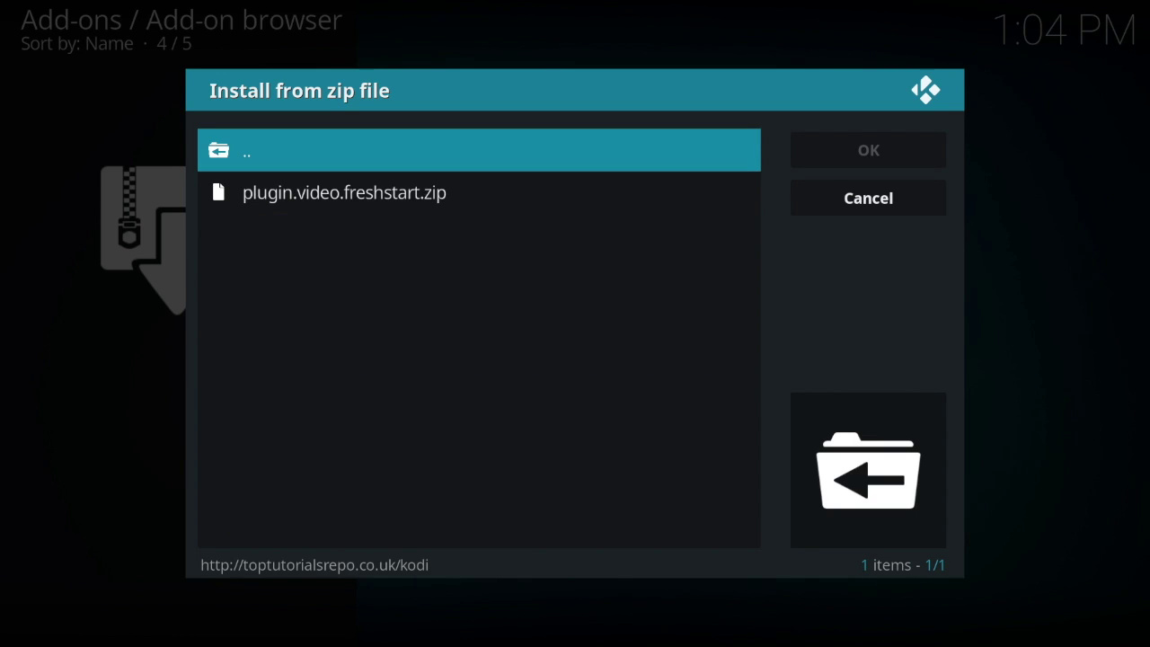
{"action": "key", "text": "Down"}
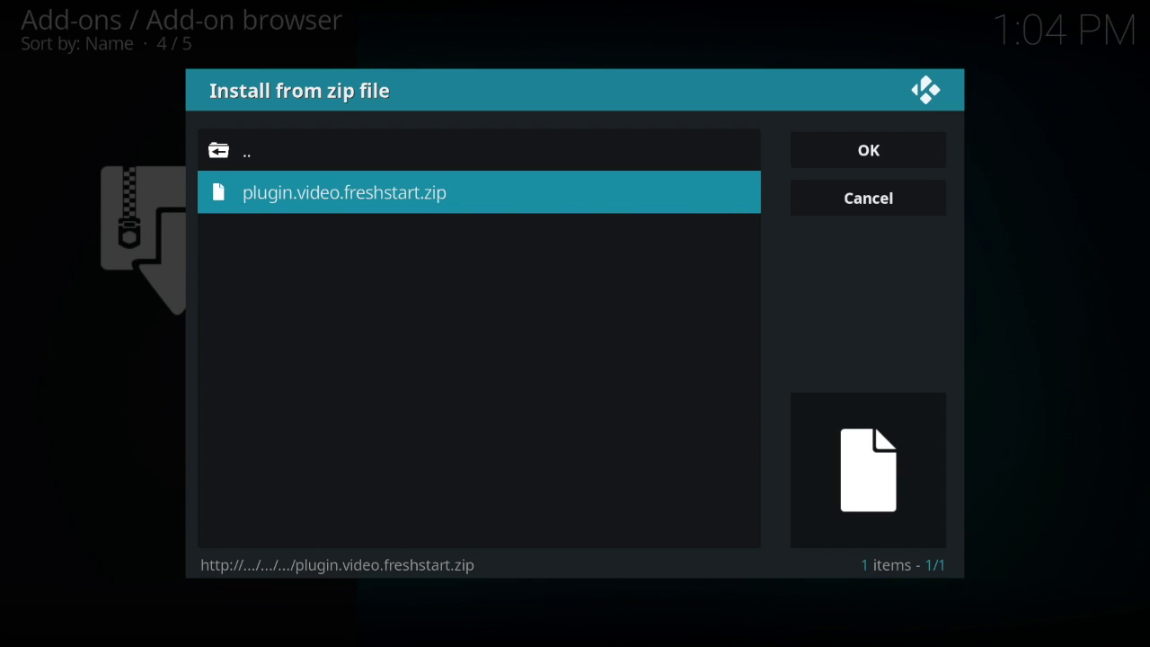
{"action": "key", "text": "Return"}
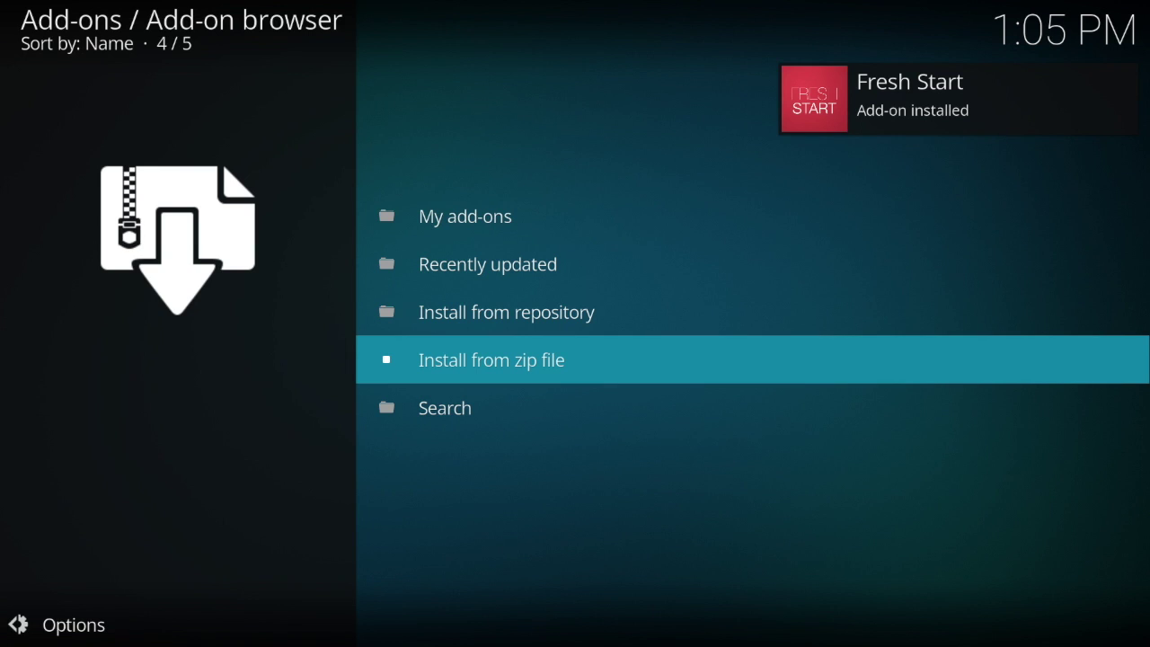
{"action": "key", "text": "Up"}
Look through the Install from repository list, then back out to the add-on browser.
{"action": "key", "text": "Return"}
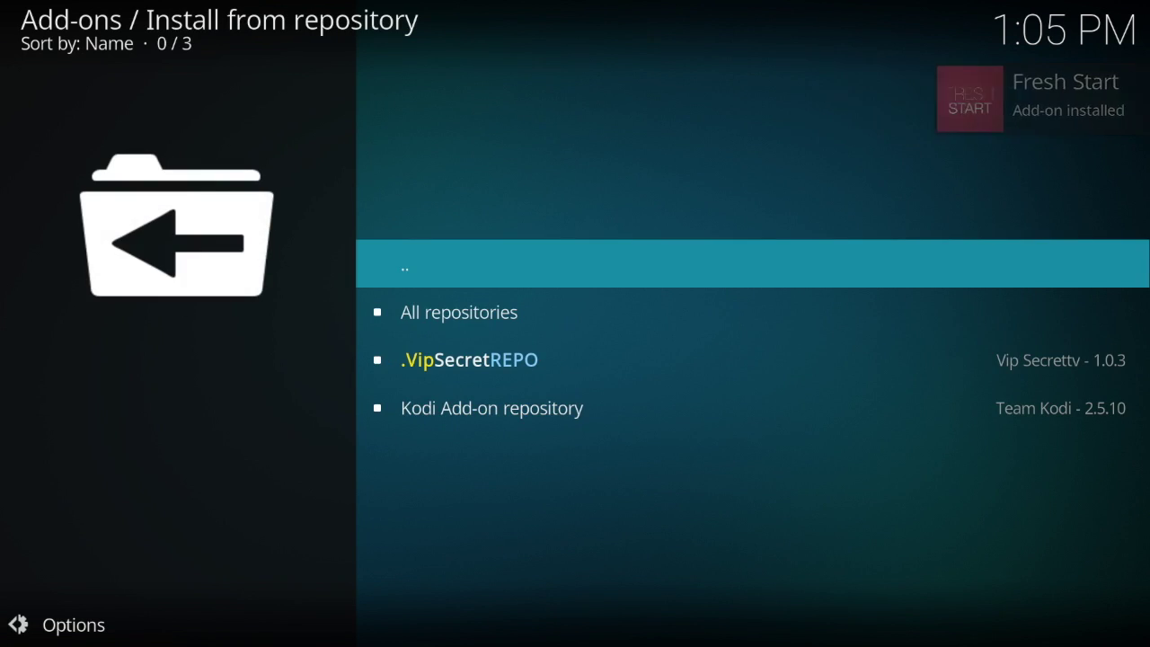
{"action": "key", "text": "Down"}
{"action": "key", "text": "Down"}
{"action": "key", "text": "Down"}
{"action": "key", "text": "Up"}
{"action": "key", "text": "Up"}
{"action": "key", "text": "BackSpace"}
{"action": "key", "text": "BackSpace"}
{"action": "key", "text": "BackSpace"}
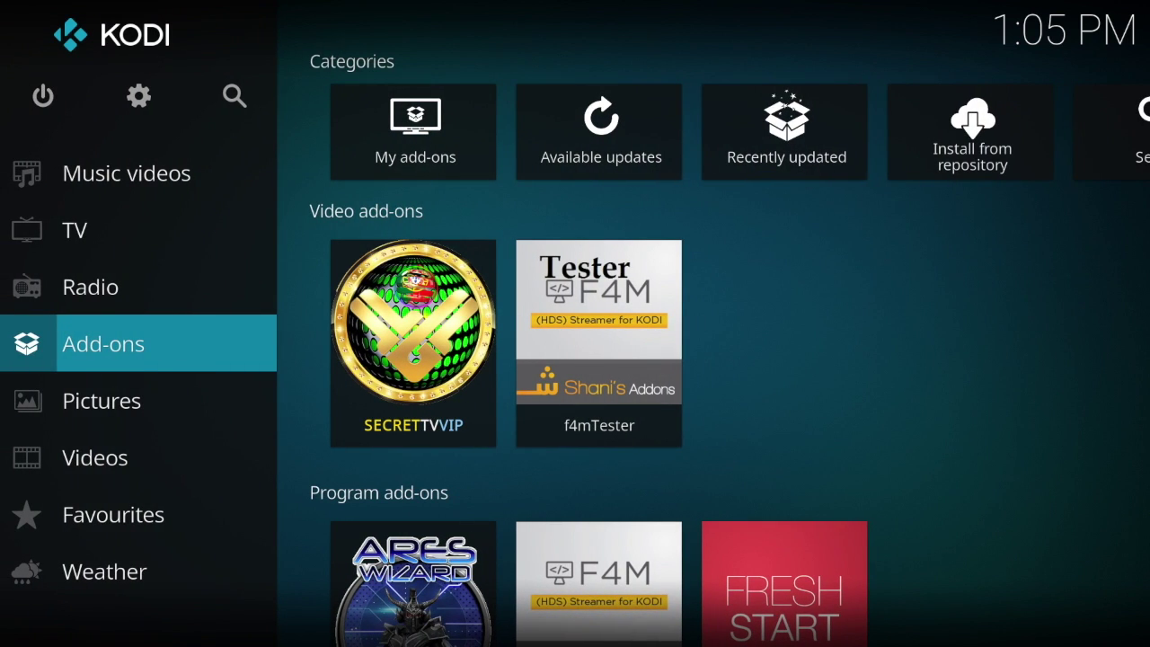
Find the Fresh Start tile among the program add-ons and launch it.
{"action": "key", "text": "Right"}
{"action": "key", "text": "Right"}
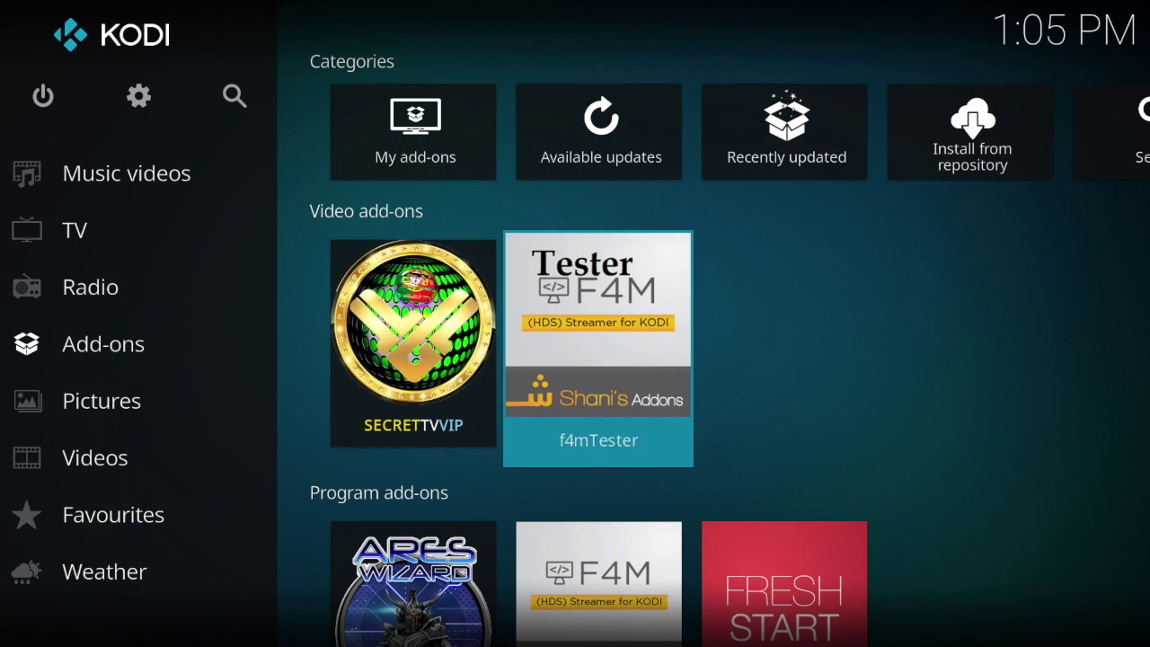
{"action": "key", "text": "Down"}
{"action": "key", "text": "Right"}
{"action": "key", "text": "Return"}
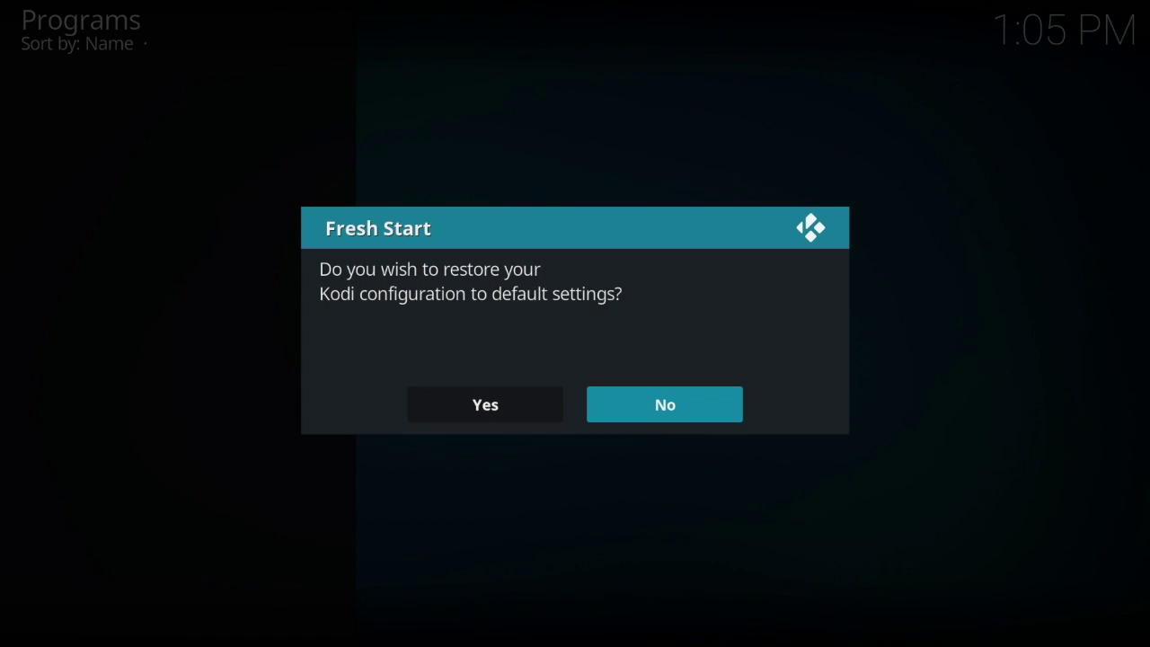
Choose Yes to restore Kodi defaults, dismiss the completion message, and return to the main menu.
{"action": "key", "text": "Left"}
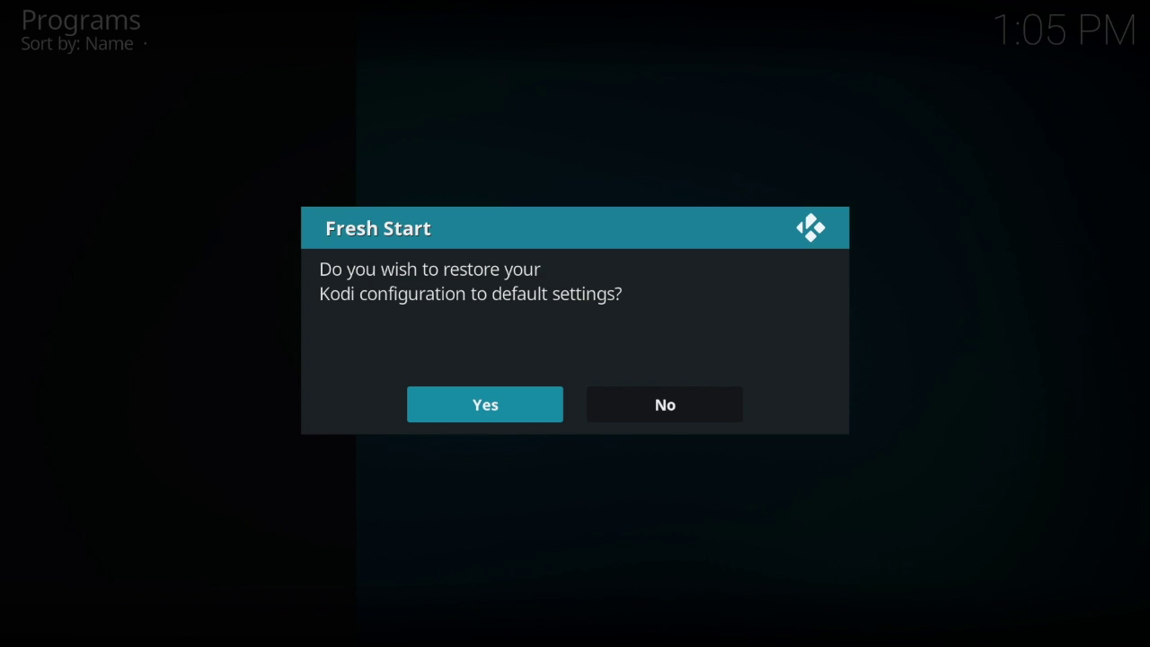
{"action": "key", "text": "Return"}
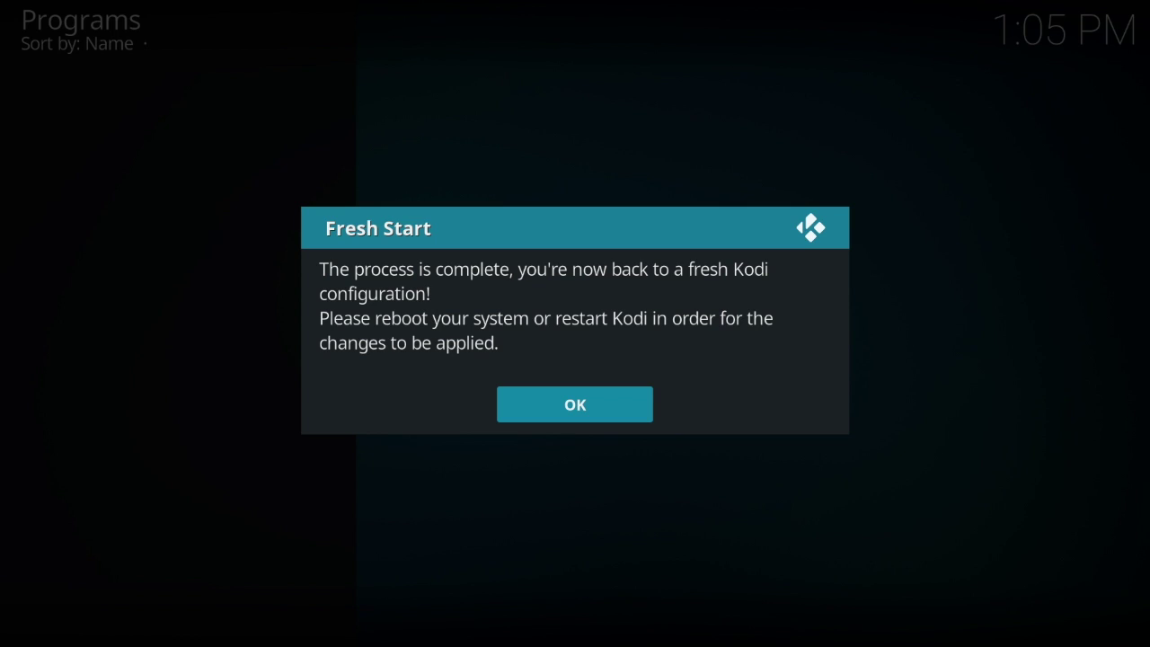
{"action": "key", "text": "Return"}
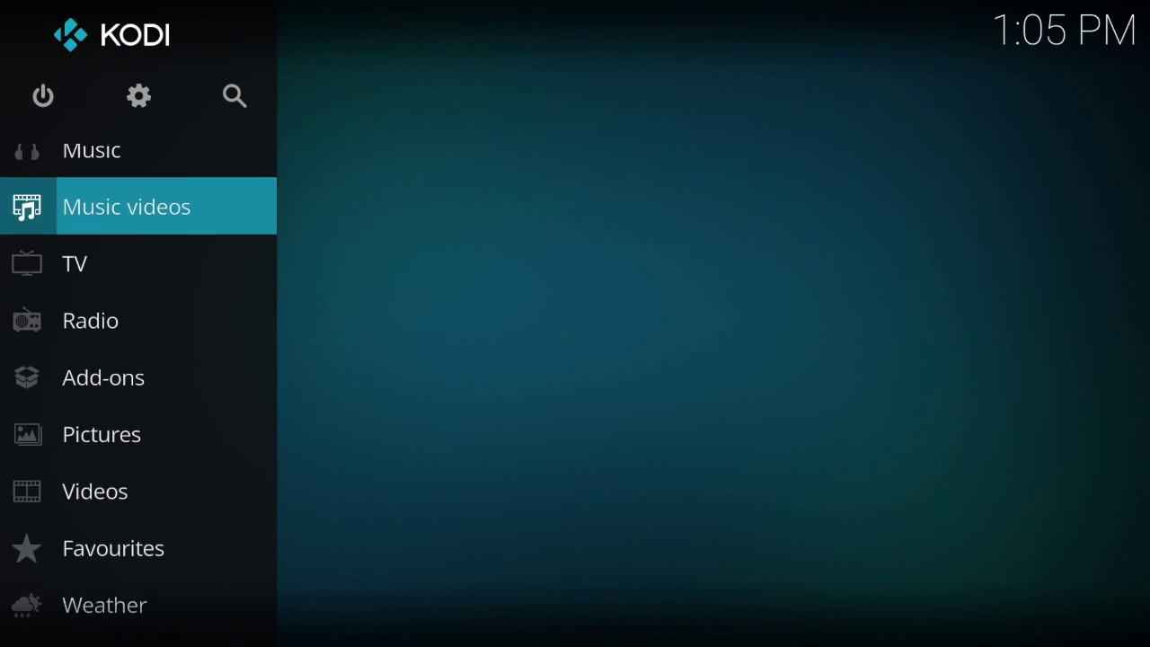
{"action": "key", "text": "Up"}
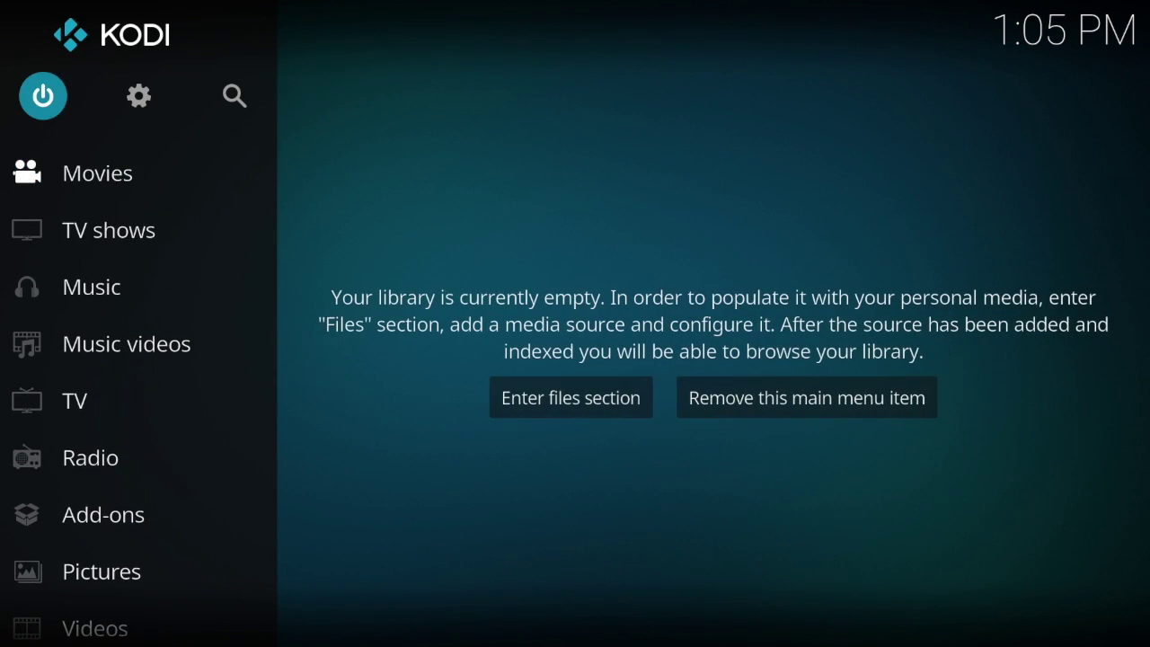
{"action": "key", "text": "Return"}
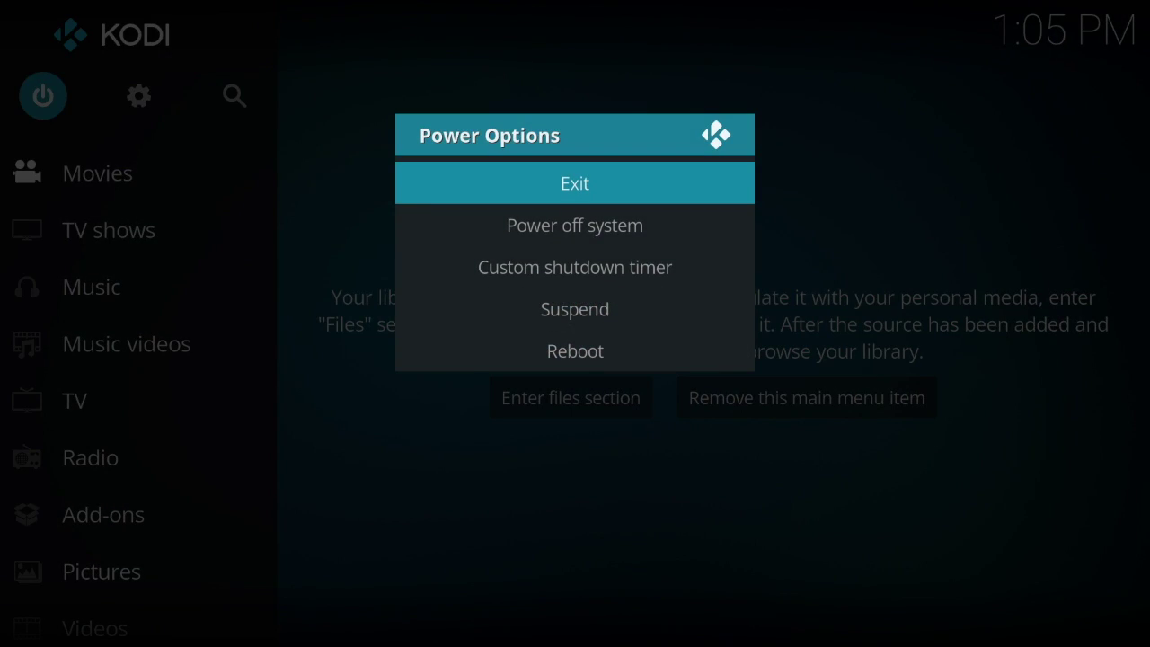
{"action": "key", "text": "Escape"}
{"action": "key", "text": "Down"}
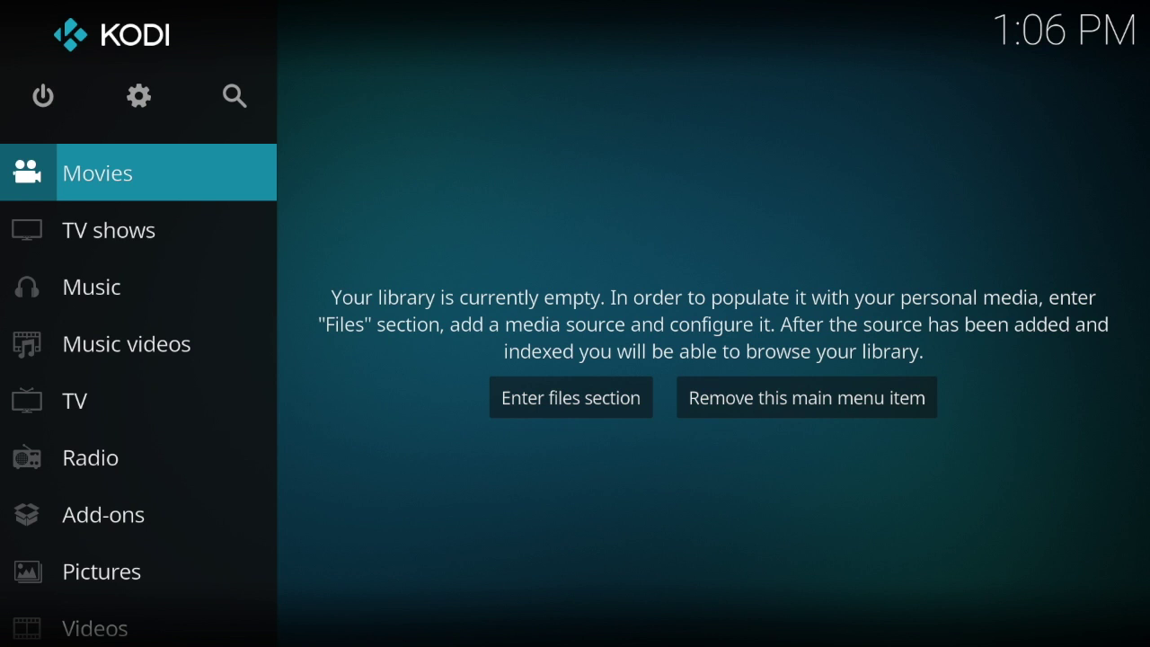
{"action": "key", "text": "Down"}
{"action": "key", "text": "Down"}
{"action": "key", "text": "Down"}
{"action": "key", "text": "Down"}
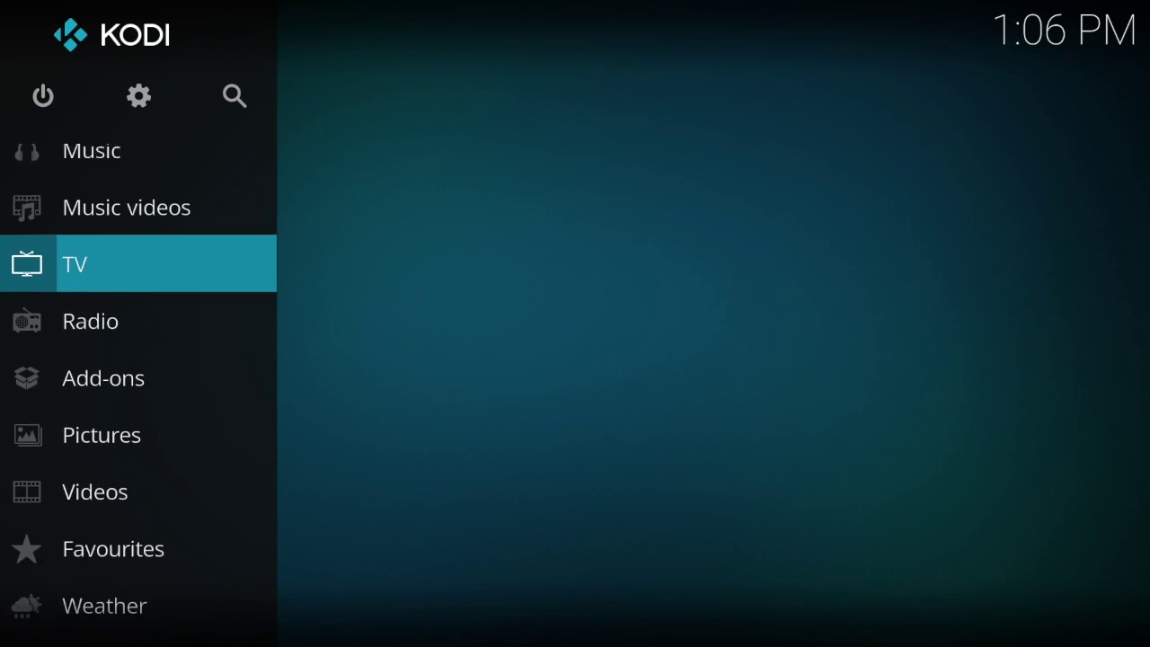
{"action": "key", "text": "Down"}
{"action": "key", "text": "Down"}
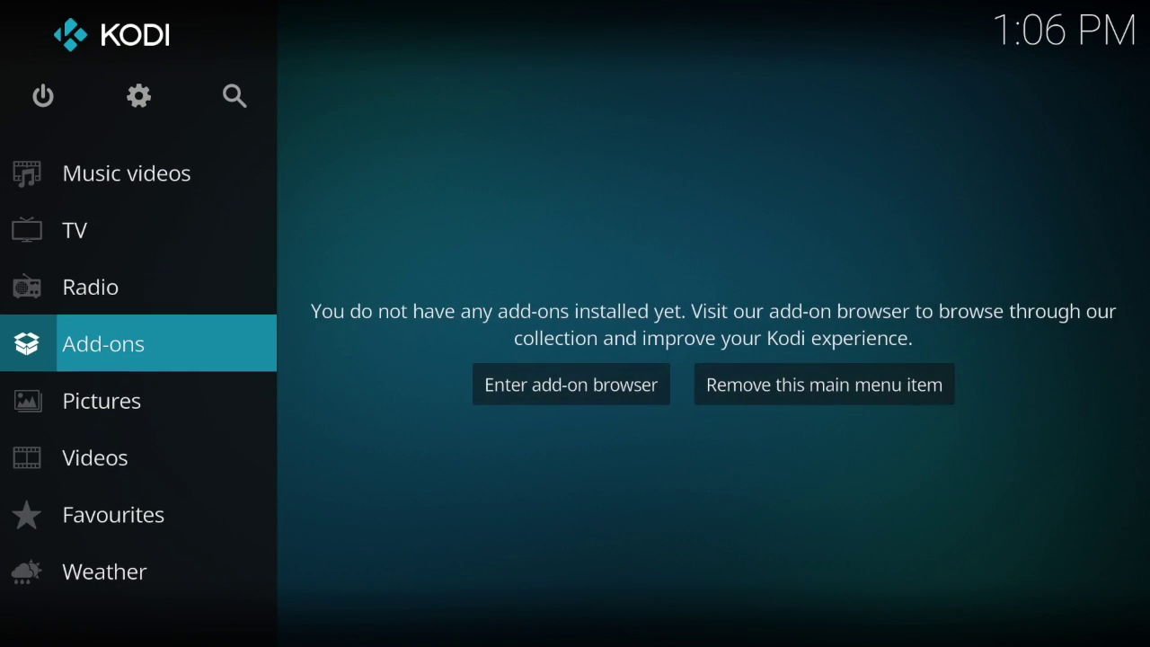
{"action": "key", "text": "Up"}
{"action": "key", "text": "Up"}
{"action": "key", "text": "Up"}
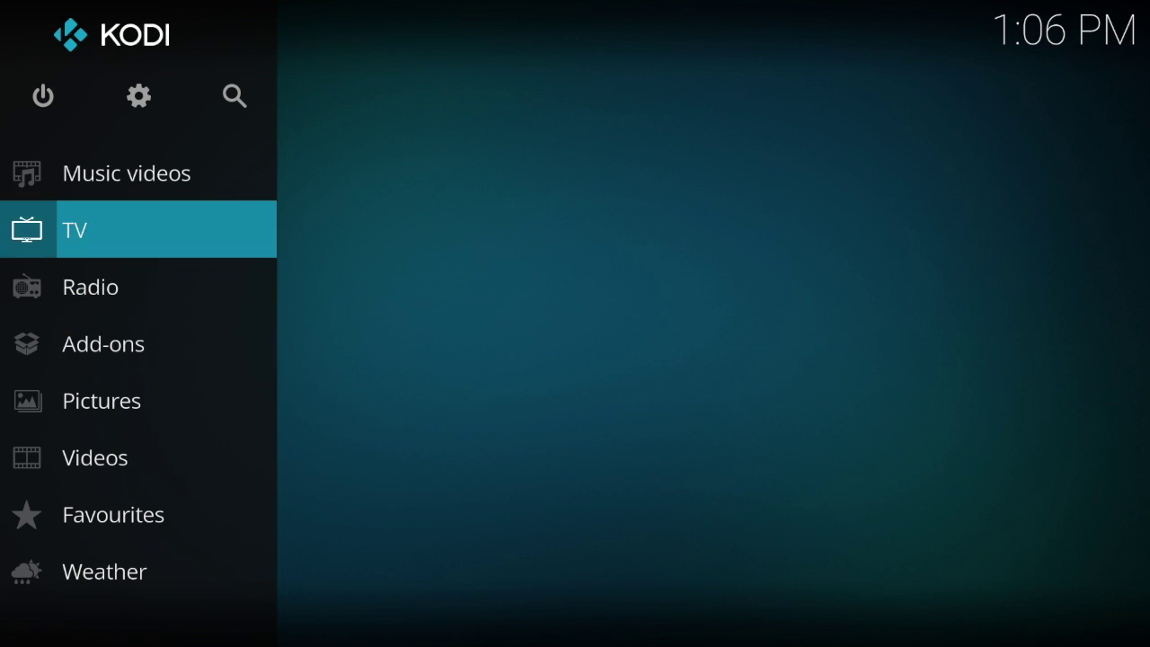
{"action": "key", "text": "Right"}
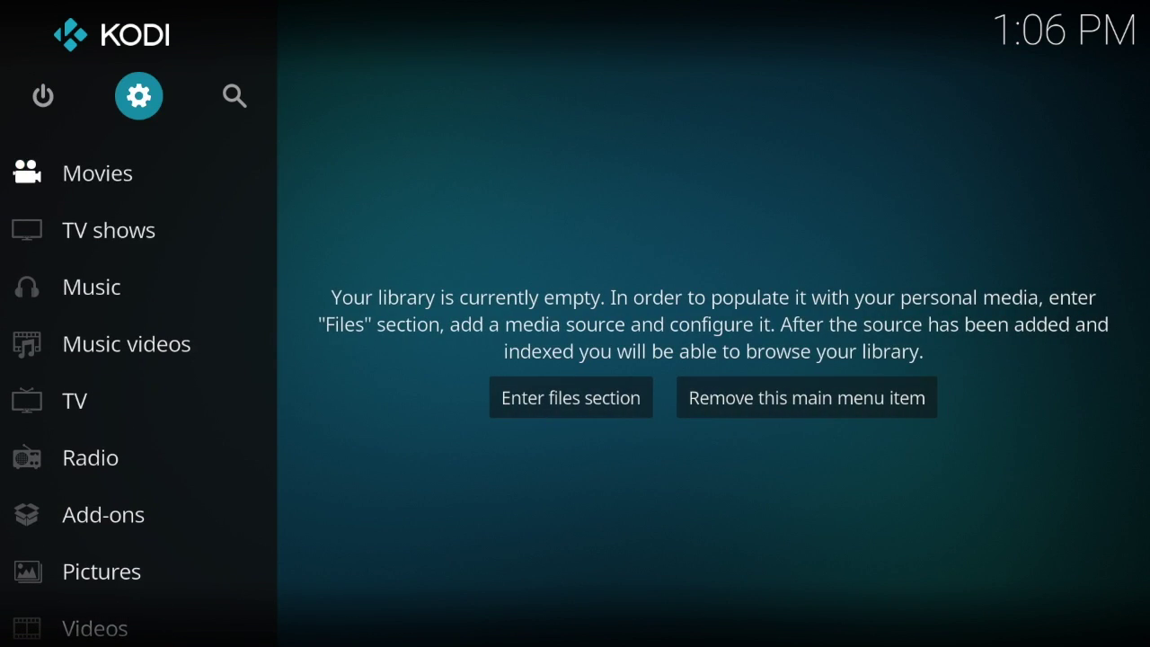
{"action": "key", "text": "Return"}
{"action": "key", "text": "Down"}
{"action": "key", "text": "Right"}
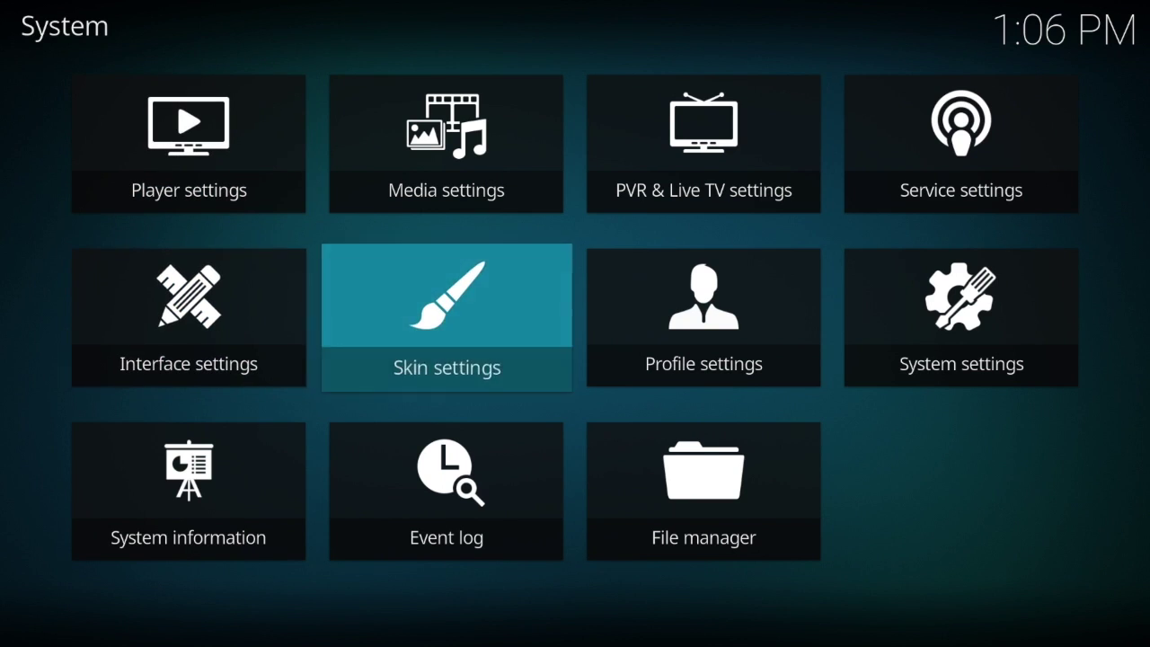
{"action": "key", "text": "Right"}
{"action": "key", "text": "Right"}
{"action": "key", "text": "Return"}
{"action": "key", "text": "Down"}
{"action": "key", "text": "Down"}
{"action": "key", "text": "Down"}
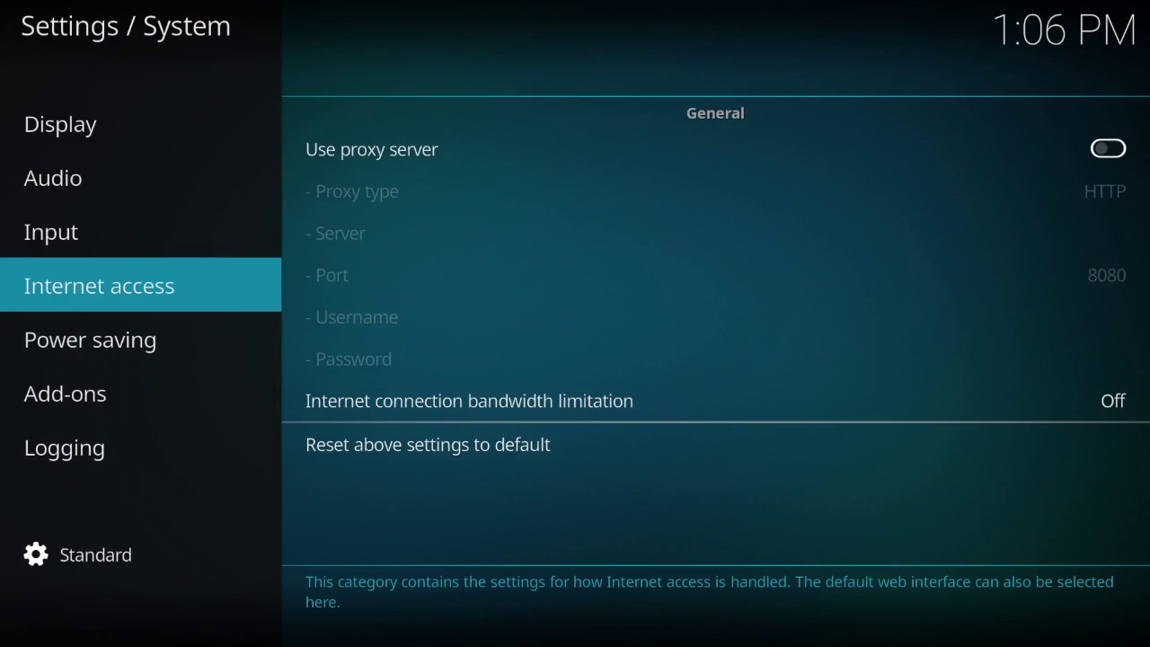
{"action": "key", "text": "Down"}
{"action": "key", "text": "Down"}
{"action": "key", "text": "Right"}
{"action": "key", "text": "Down"}
{"action": "key", "text": "Down"}
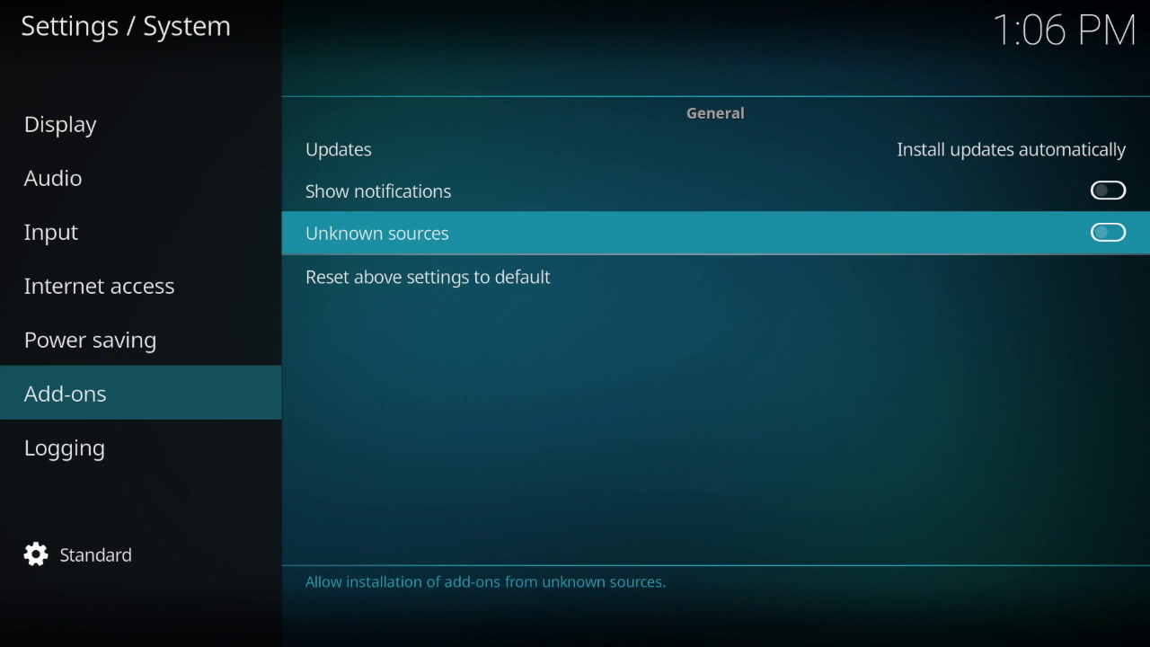
{"action": "key", "text": "Escape"}
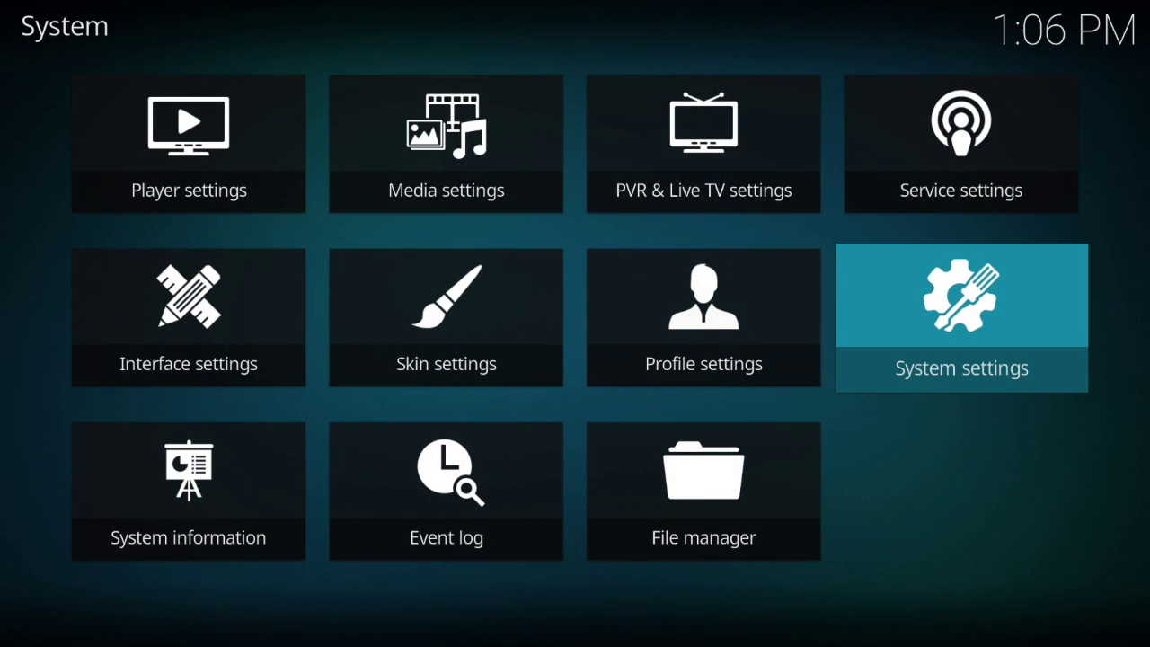
{"action": "key", "text": "Escape"}
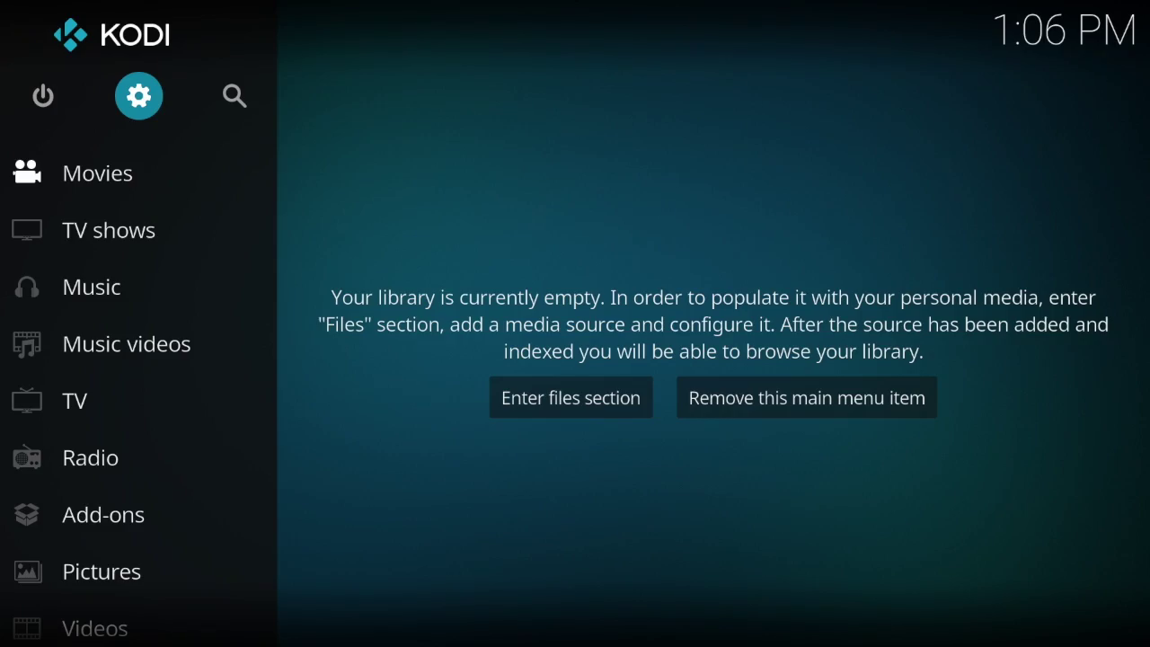